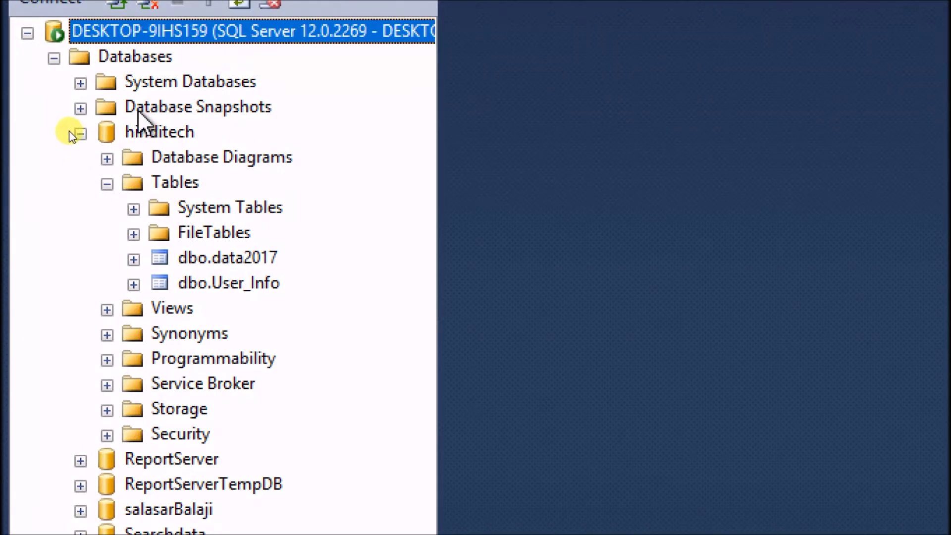
# - Collapse the hinditech database and open its Back Up Database task
pyautogui.click(133, 133)
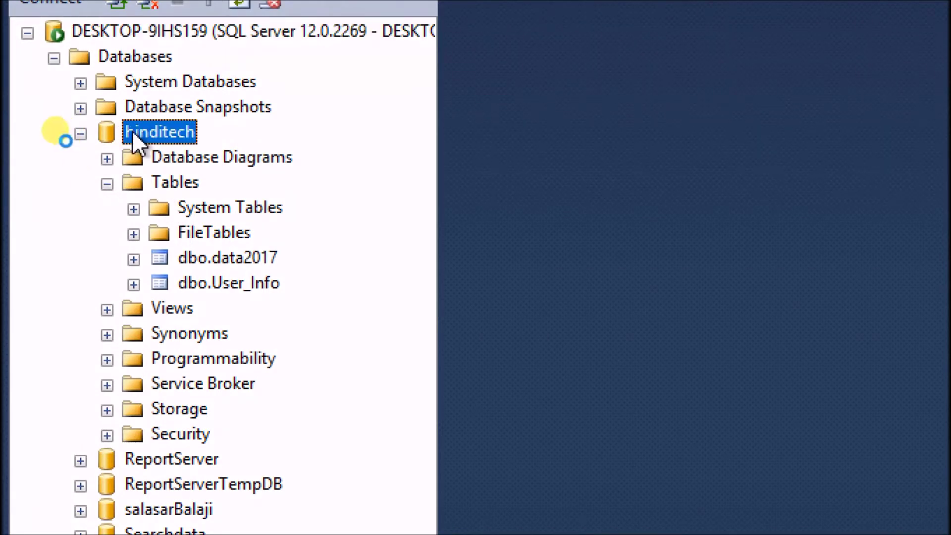
pyautogui.rightClick(132, 130)
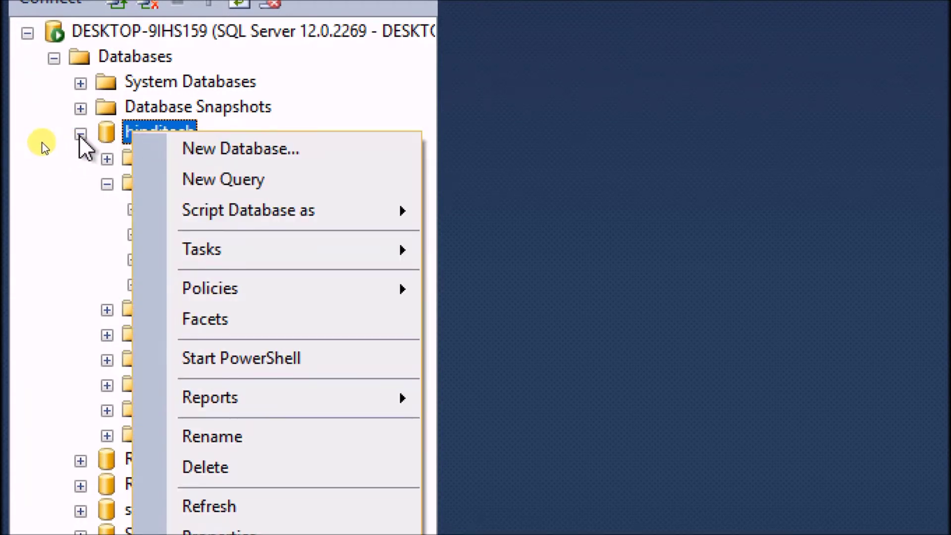
pyautogui.click(81, 133)
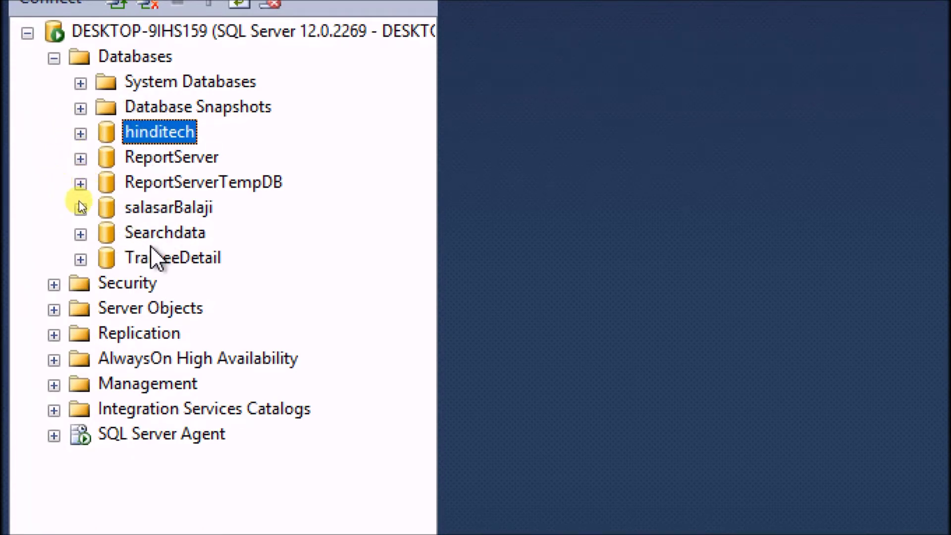
pyautogui.rightClick(145, 140)
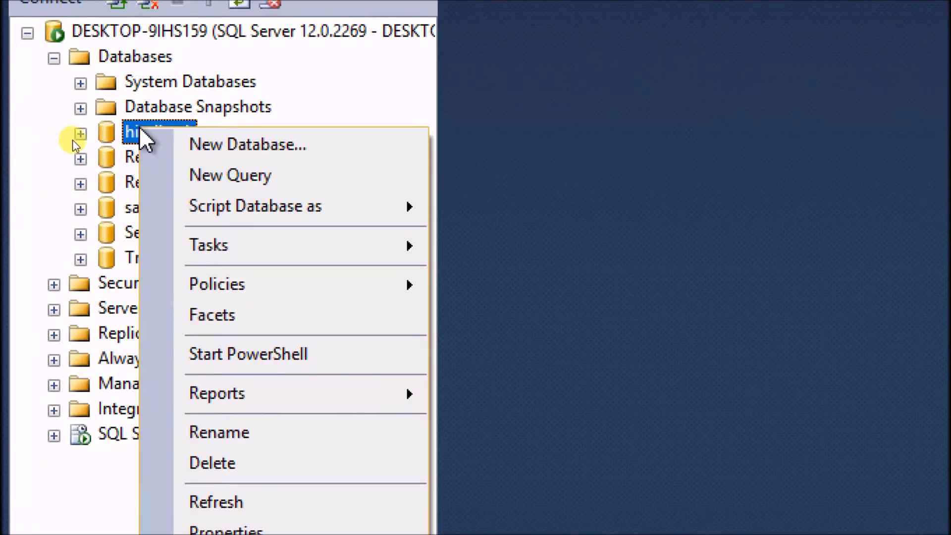
pyautogui.moveTo(299, 240)
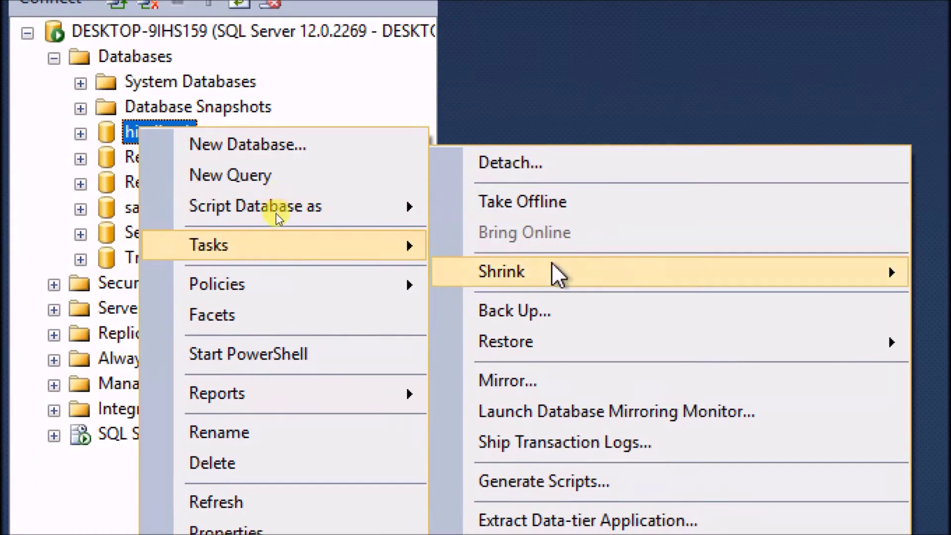
pyautogui.click(564, 310)
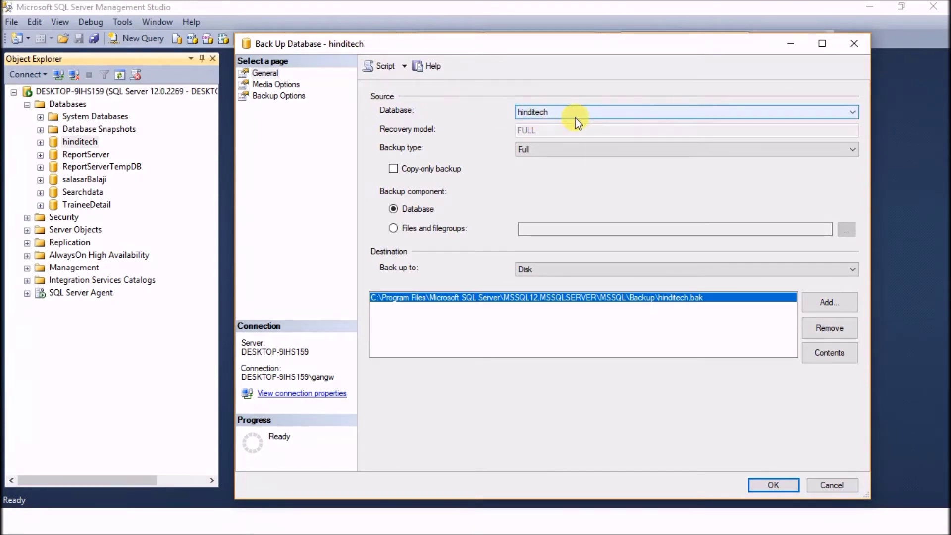
# - Review the Media Options and Backup Options pages and the list of databases available as the backup source
pyautogui.click(271, 84)
pyautogui.click(269, 96)
pyautogui.click(264, 75)
pyautogui.click(783, 115)
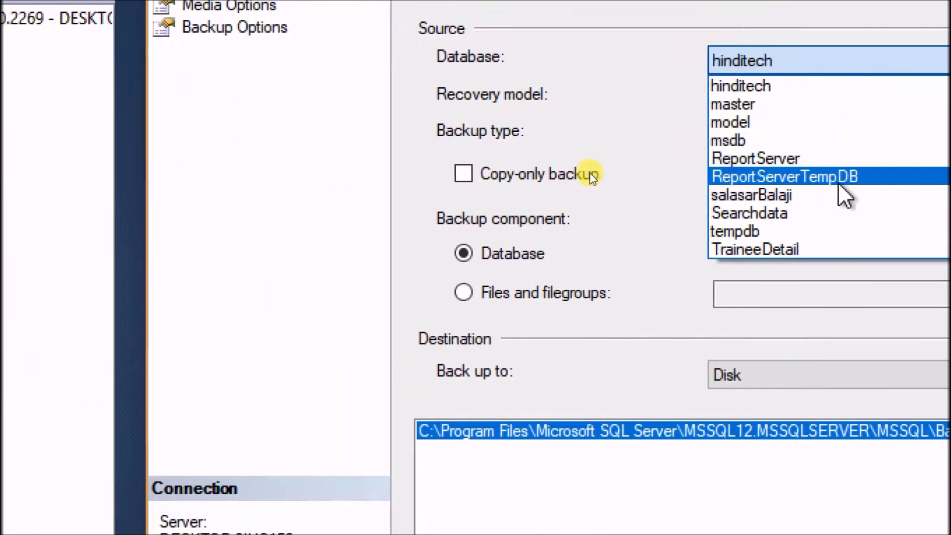
pyautogui.click(593, 178)
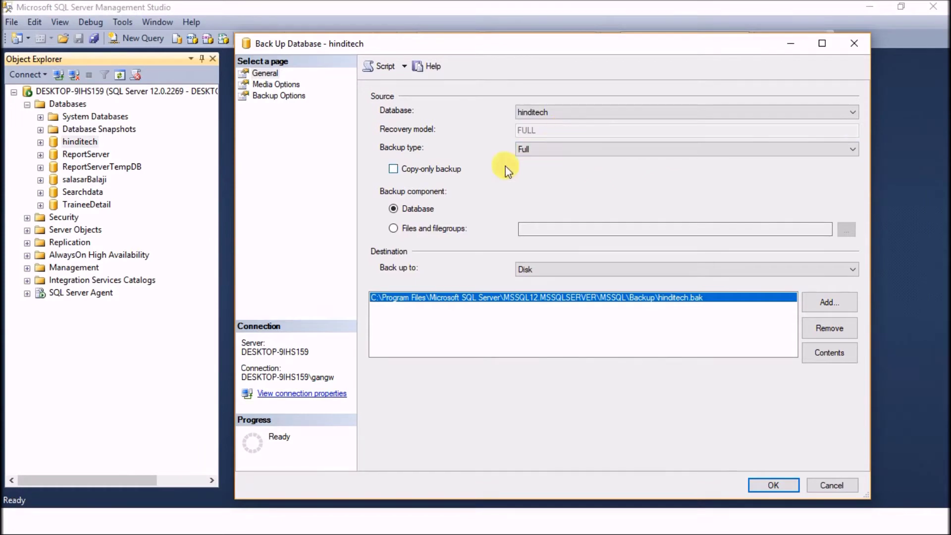
# - Try the Differential backup type for hinditech and return the type to Full
pyautogui.click(660, 149)
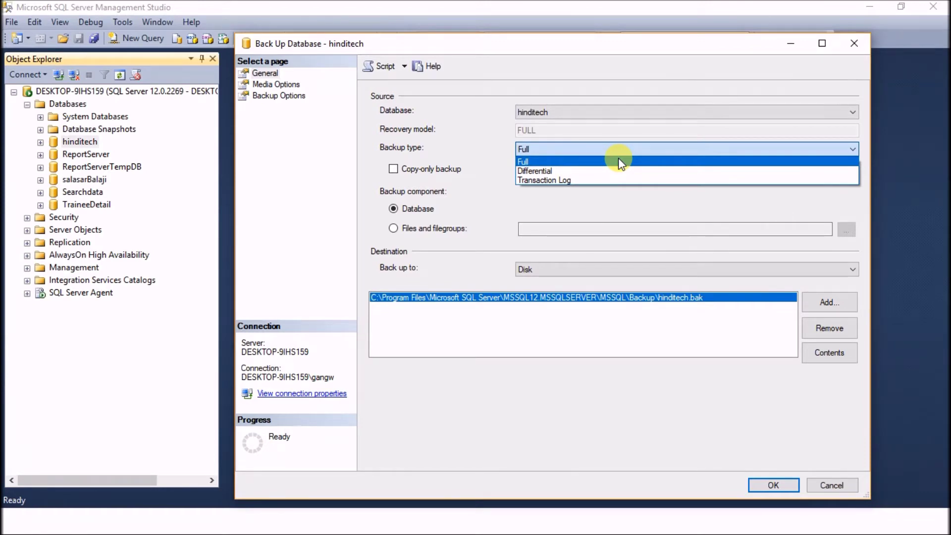
pyautogui.click(556, 173)
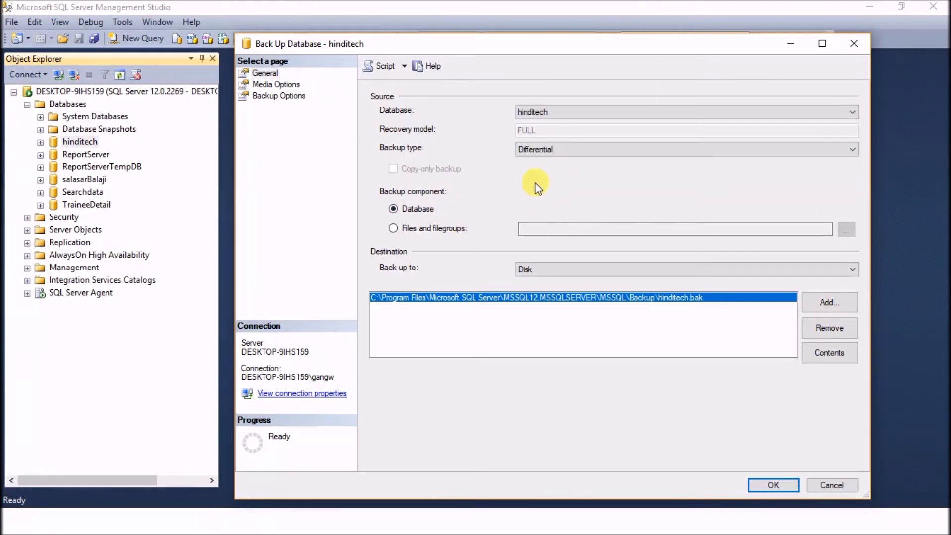
pyautogui.hotkey('alt', 'Down')
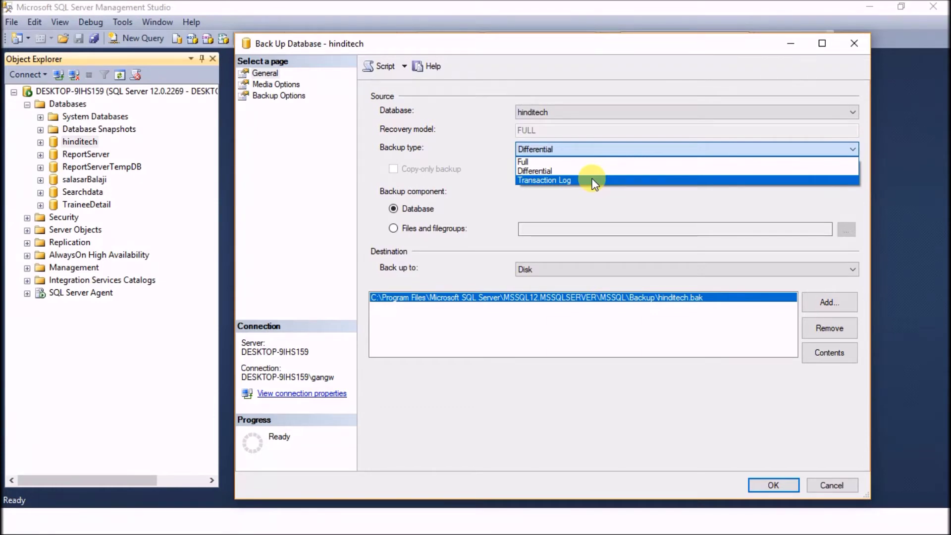
pyautogui.click(570, 160)
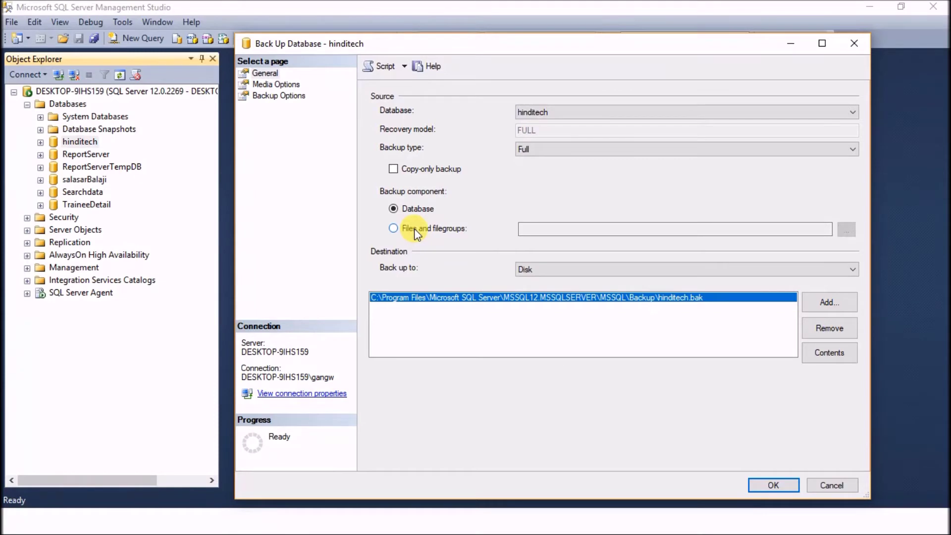
# - Try Files and filegroups as the backup component, dismiss the file selection and return to Database
pyautogui.click(394, 236)
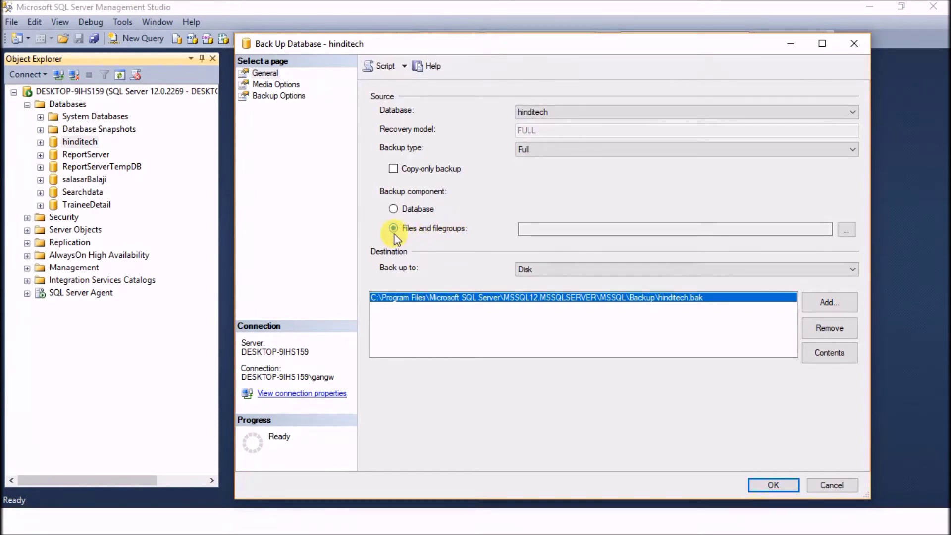
pyautogui.click(841, 229)
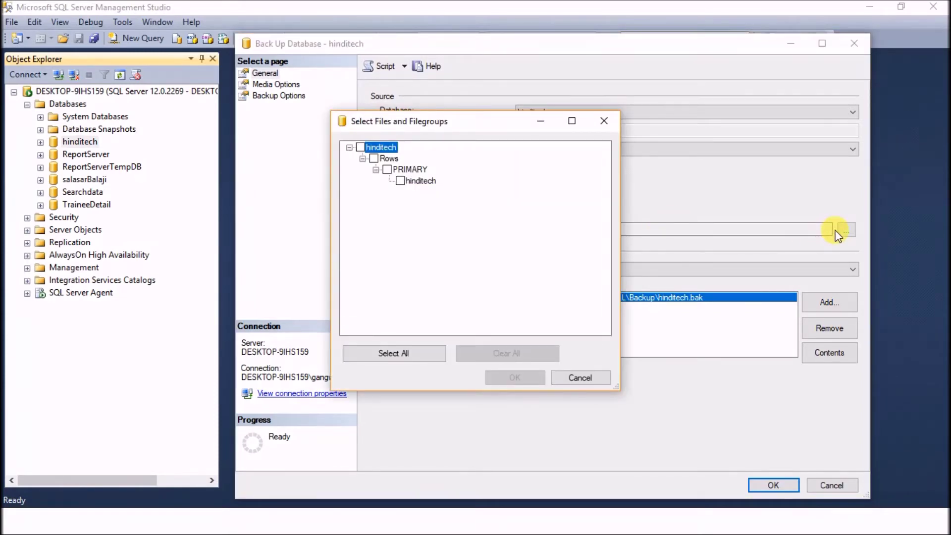
pyautogui.click(603, 121)
pyautogui.click(396, 210)
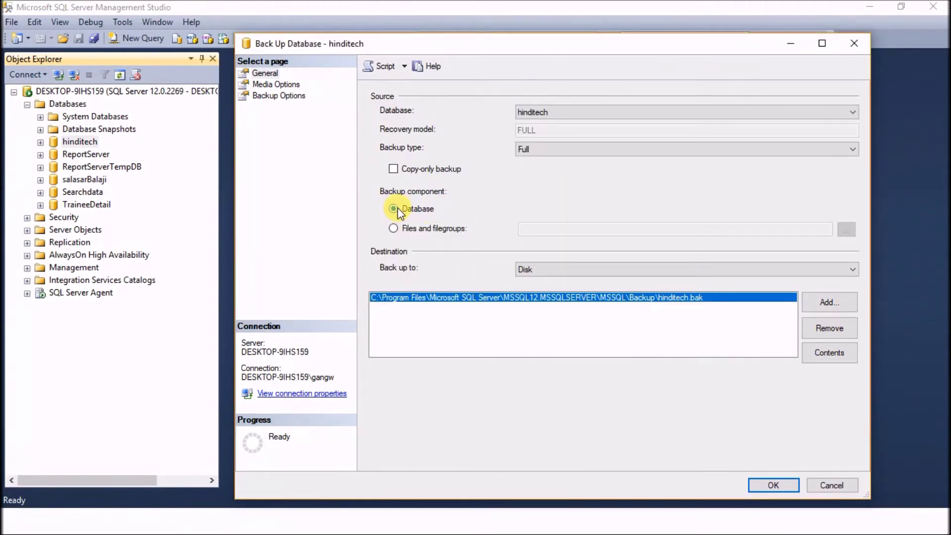
# - Choose Disk as the destination medium for the hinditech backup
pyautogui.click(643, 265)
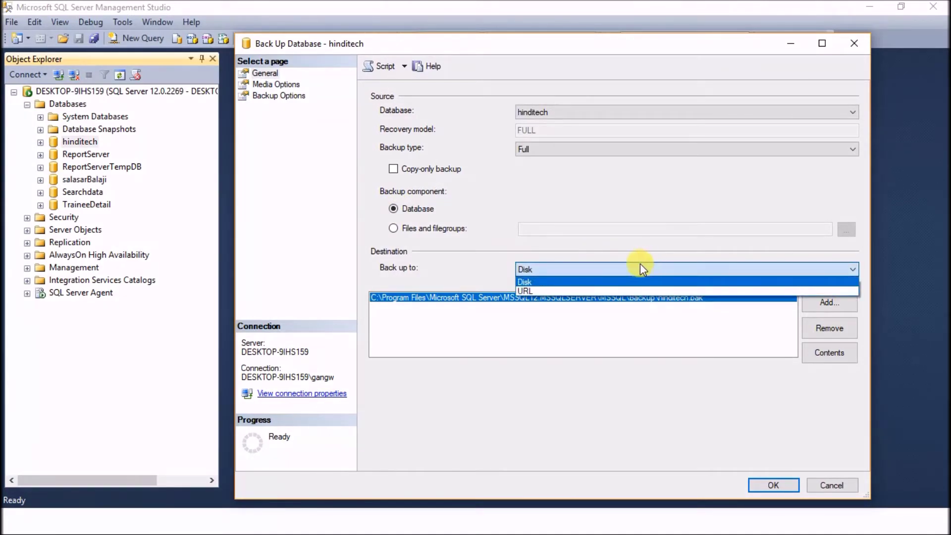
pyautogui.click(586, 284)
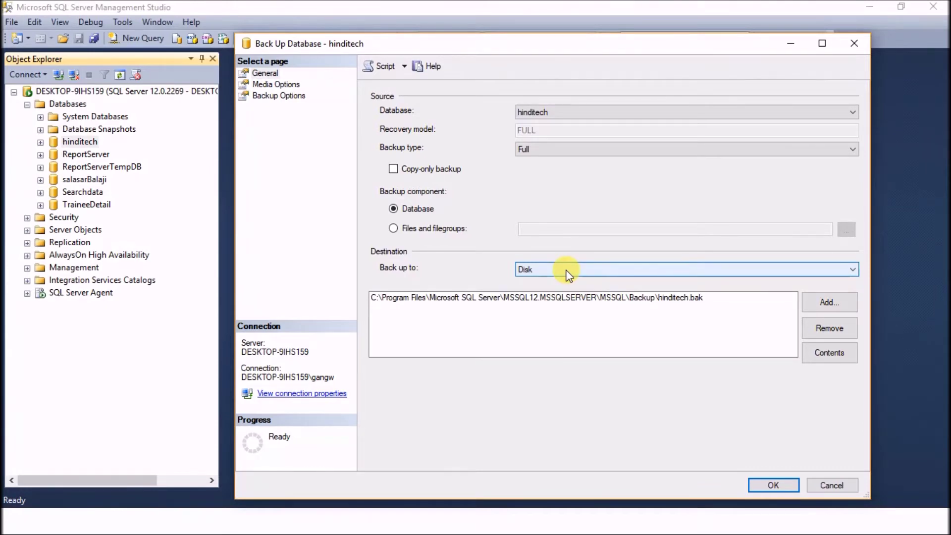
pyautogui.click(589, 269)
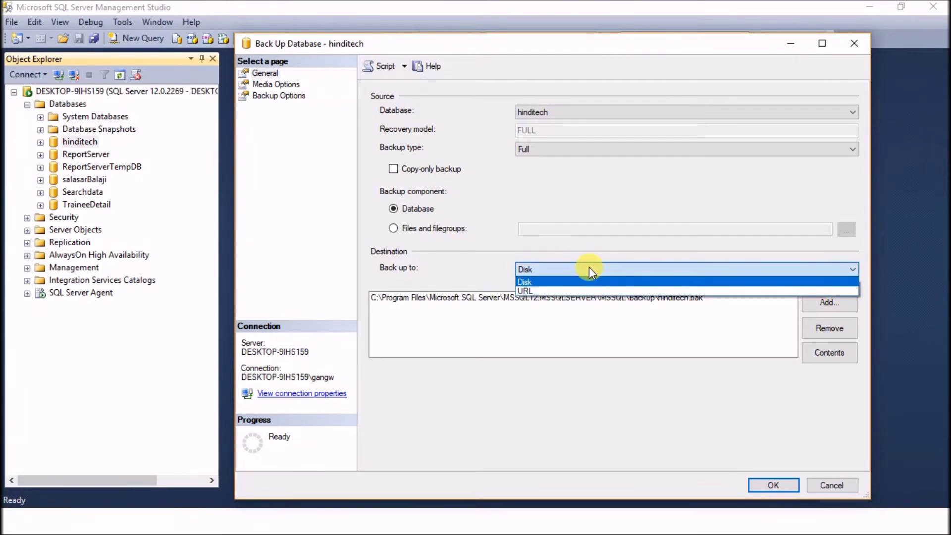
pyautogui.click(538, 282)
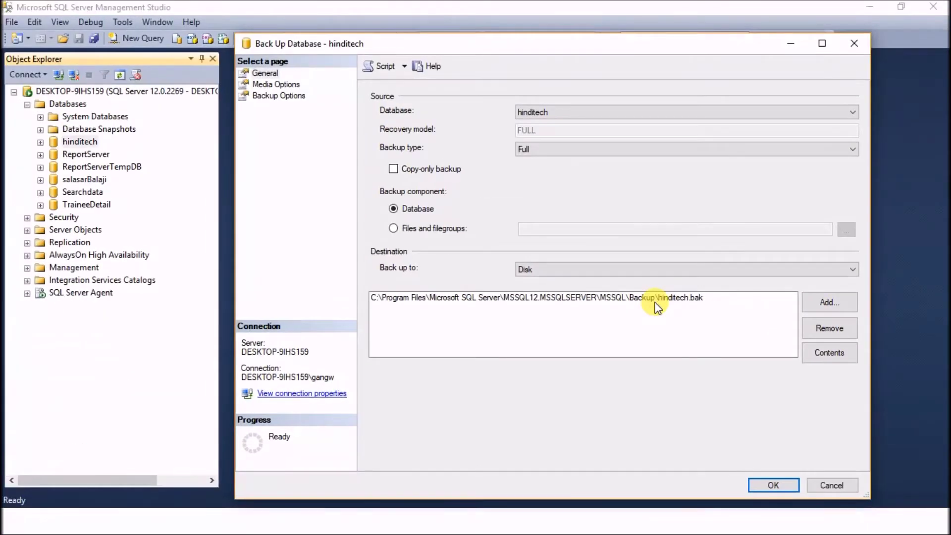
# - Start adding a disk destination and browse to the folder on drive F: named with an all-caps first name
pyautogui.click(822, 298)
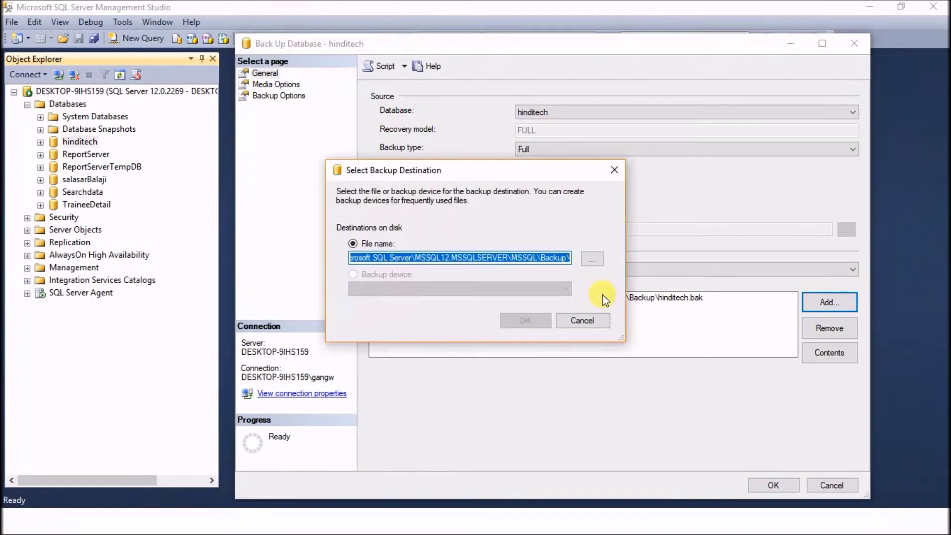
pyautogui.click(596, 254)
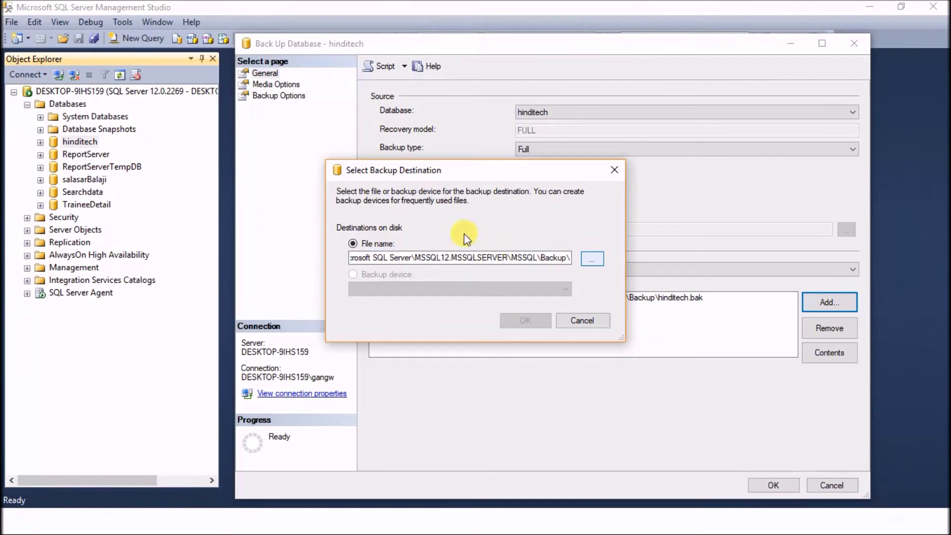
pyautogui.click(461, 237)
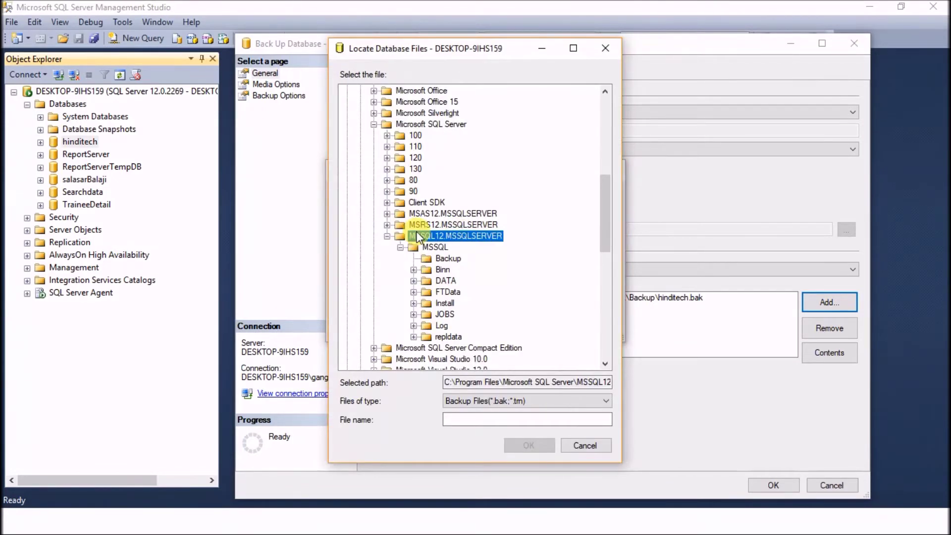
pyautogui.press('Left')
pyautogui.press('Left')
pyautogui.press('Left')
pyautogui.press('Left')
pyautogui.press('Left')
pyautogui.press('Left')
pyautogui.press('Left')
pyautogui.press('Down')
pyautogui.press('Down')
pyautogui.press('Right')
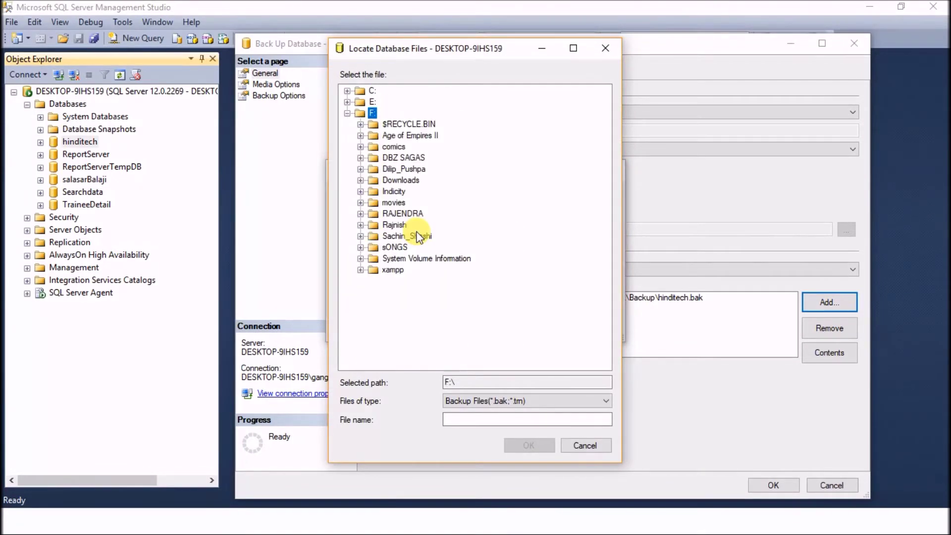
pyautogui.press('r')
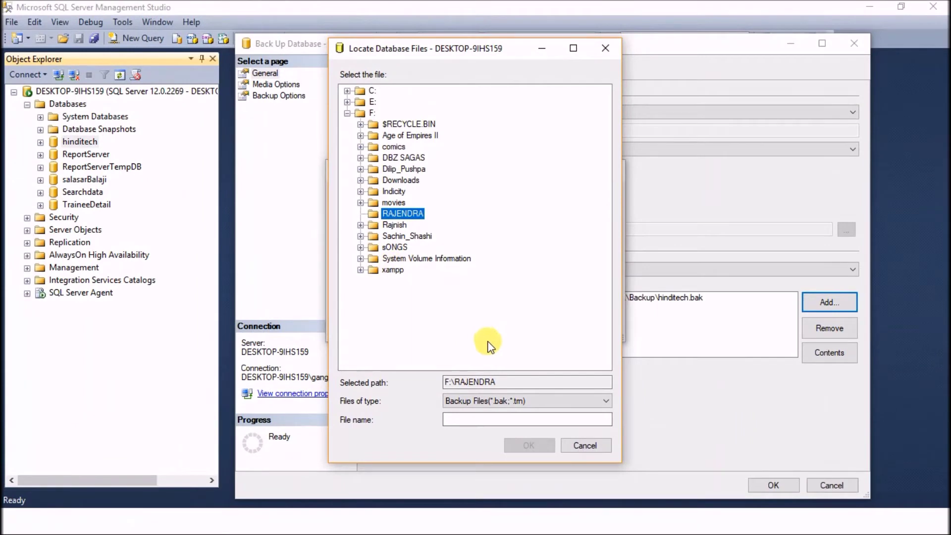
# - Name the backup file HINDIT.BAK and add it to the backup destinations
pyautogui.click(467, 420)
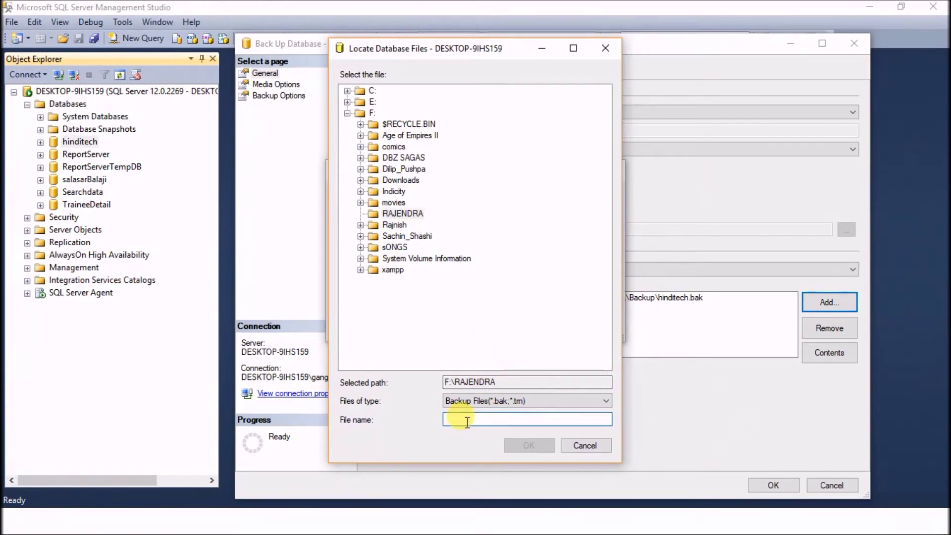
pyautogui.write('HINDIT')
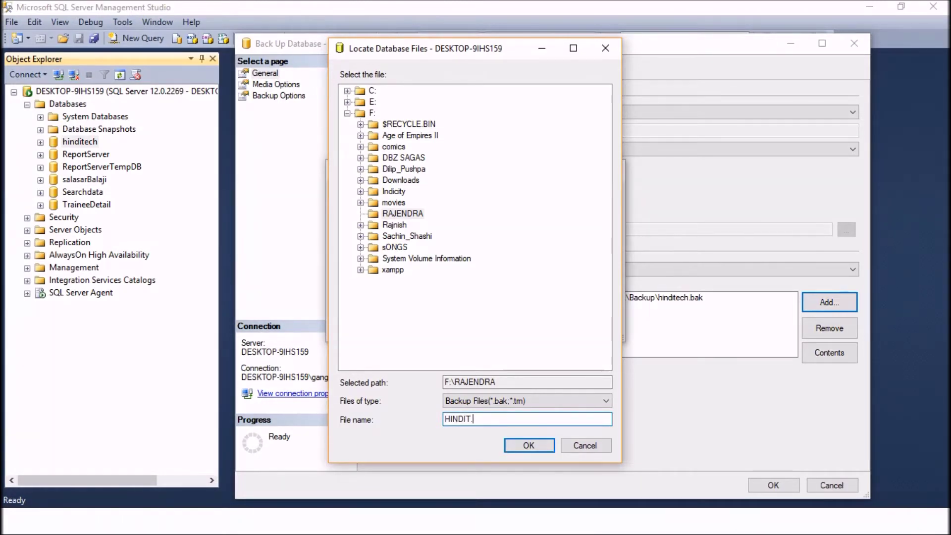
pyautogui.write('.BAK')
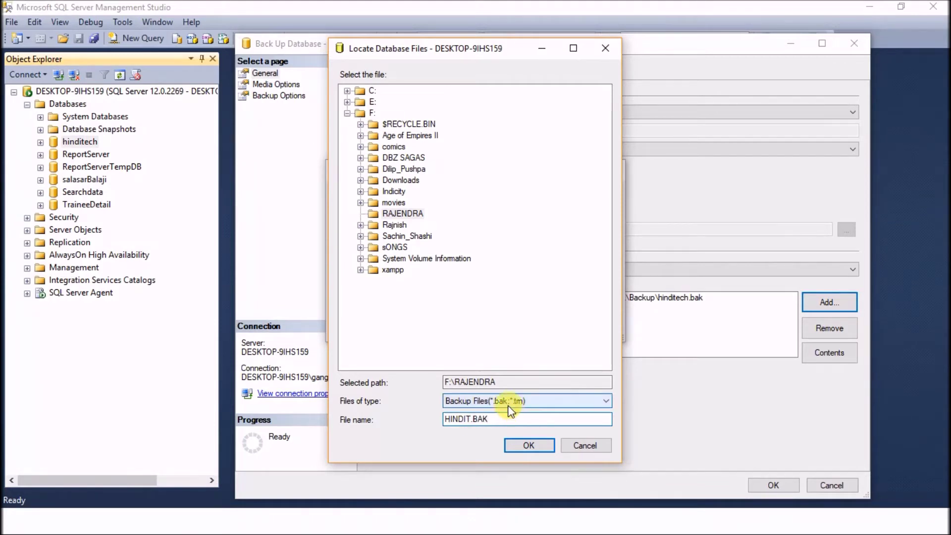
pyautogui.click(521, 443)
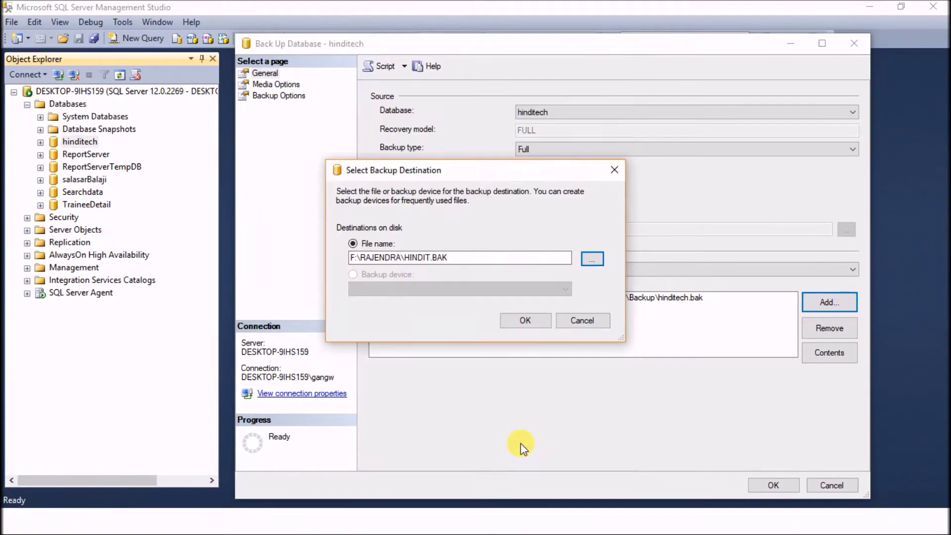
pyautogui.click(528, 324)
# - Remove the default hinditech.bak file on drive C: from the backup destinations
pyautogui.click(595, 306)
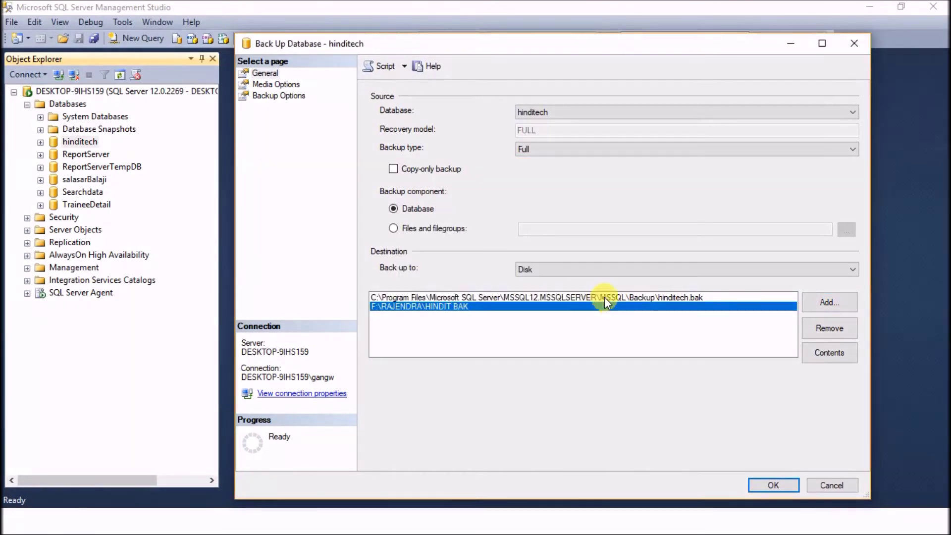
pyautogui.click(605, 297)
pyautogui.click(816, 329)
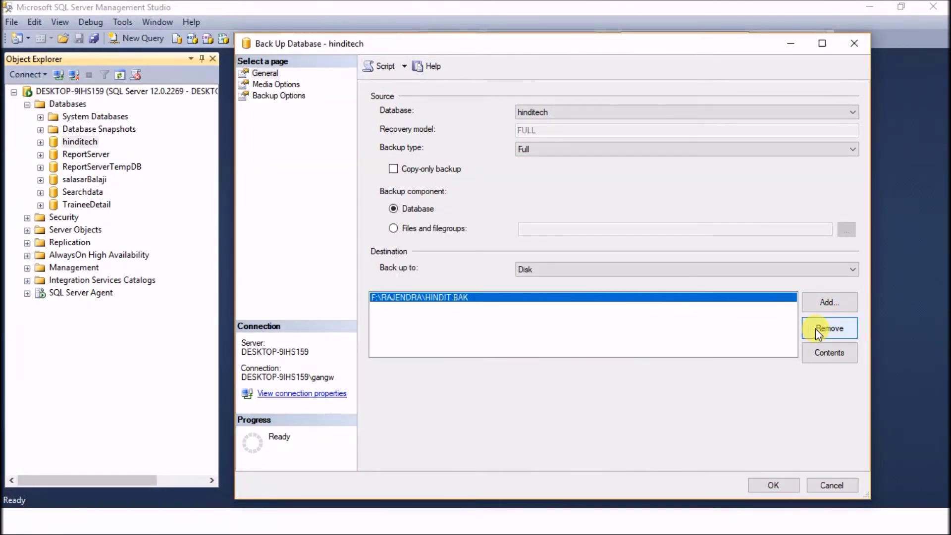
# - Run the full backup of the hinditech database to HINDIT.BAK and dismiss the closing notice
pyautogui.click(447, 300)
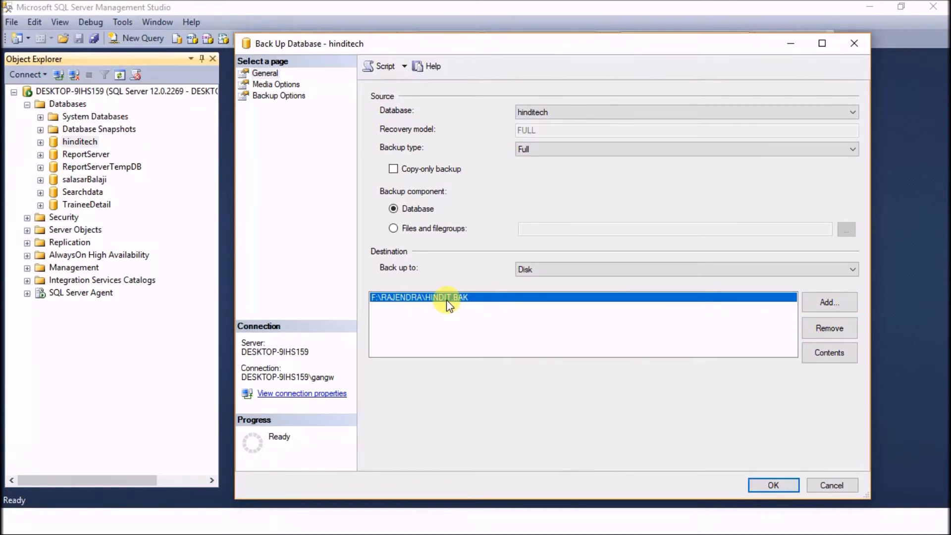
pyautogui.click(772, 484)
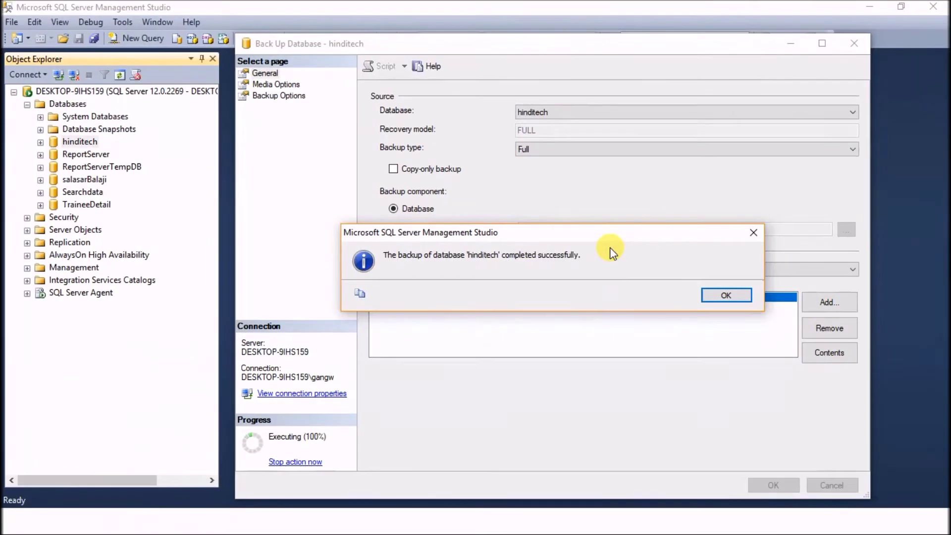
pyautogui.click(718, 293)
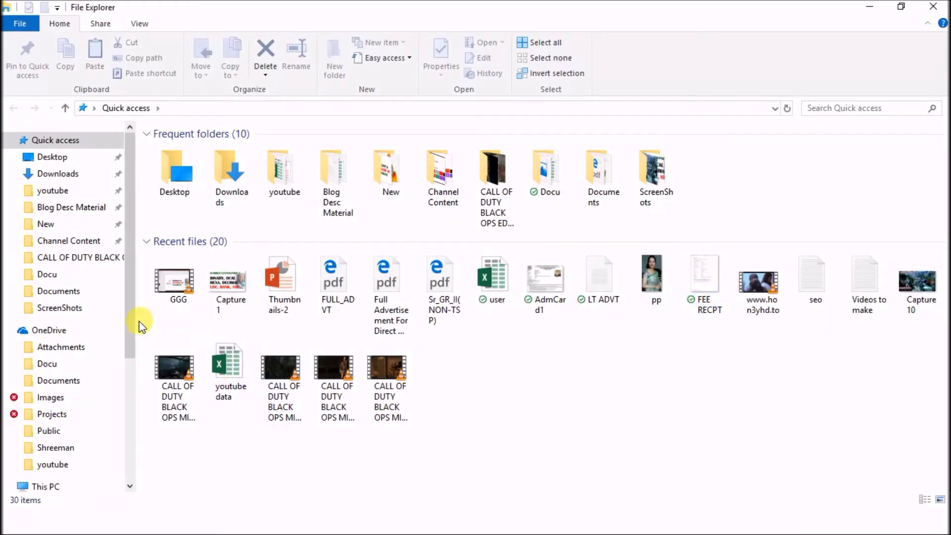
# - Switch to File Explorer and open the folder on Local Disk (F:) chosen for HINDIT.BAK to check the file
pyautogui.moveTo(129, 321); pyautogui.dragTo(121, 445)
pyautogui.click(74, 437)
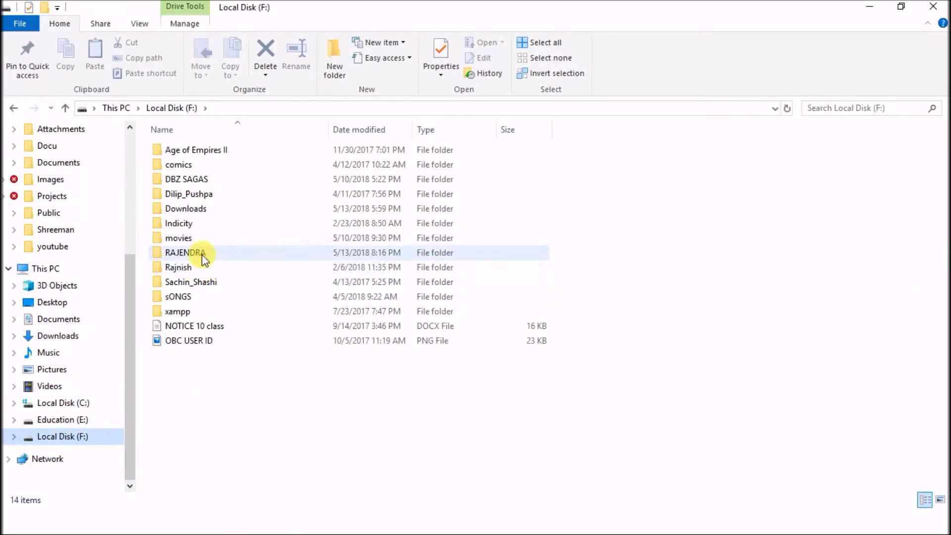
pyautogui.doubleClick(186, 253)
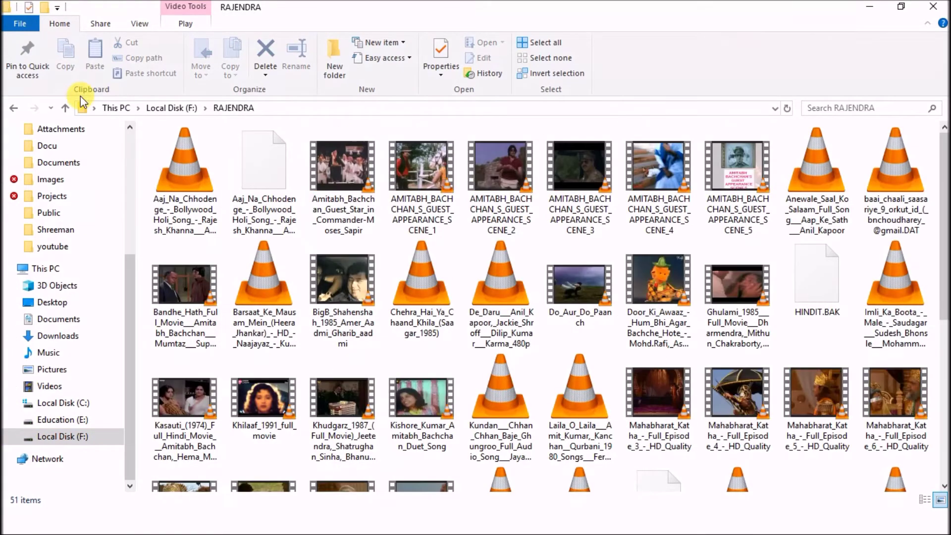
# - Go back to the root of Local Disk (F:) and create a new folder named BACKUP there
pyautogui.press('BackSpace')
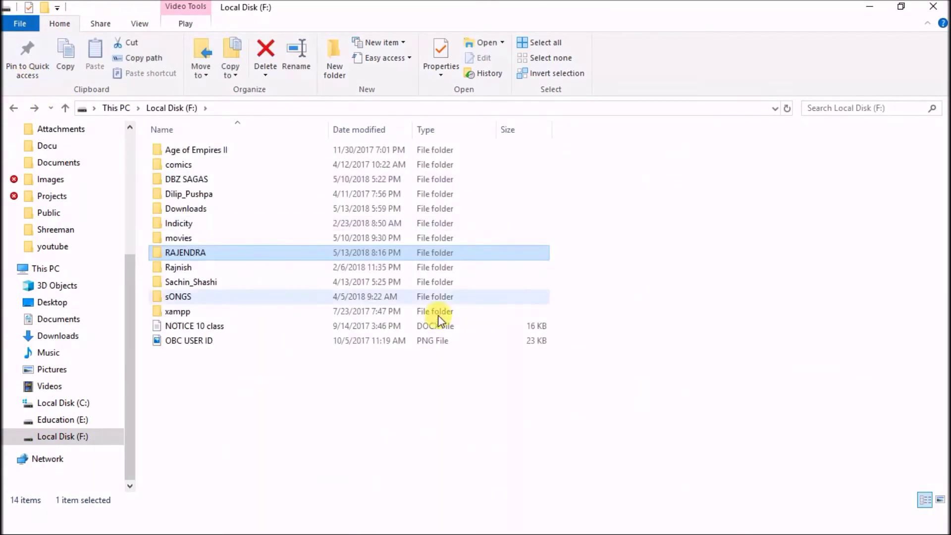
pyautogui.click(263, 377)
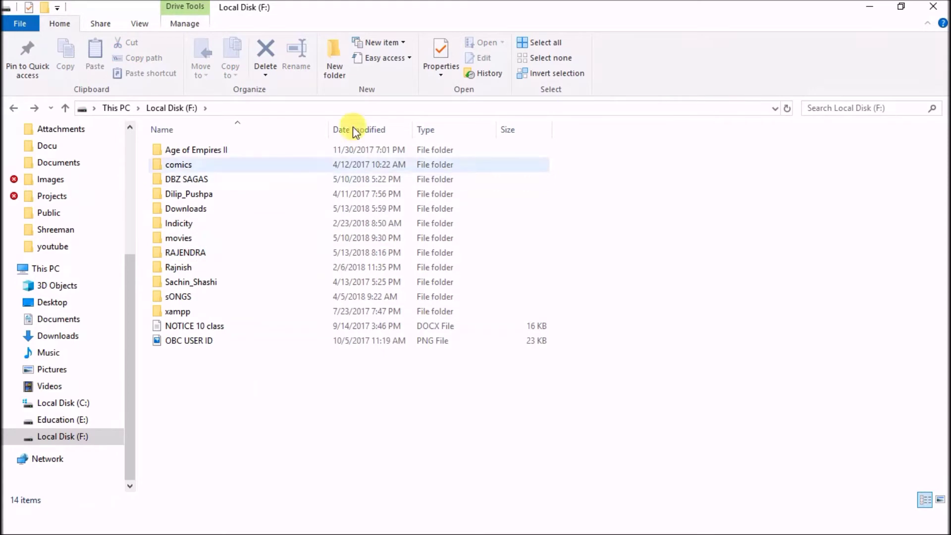
pyautogui.click(334, 65)
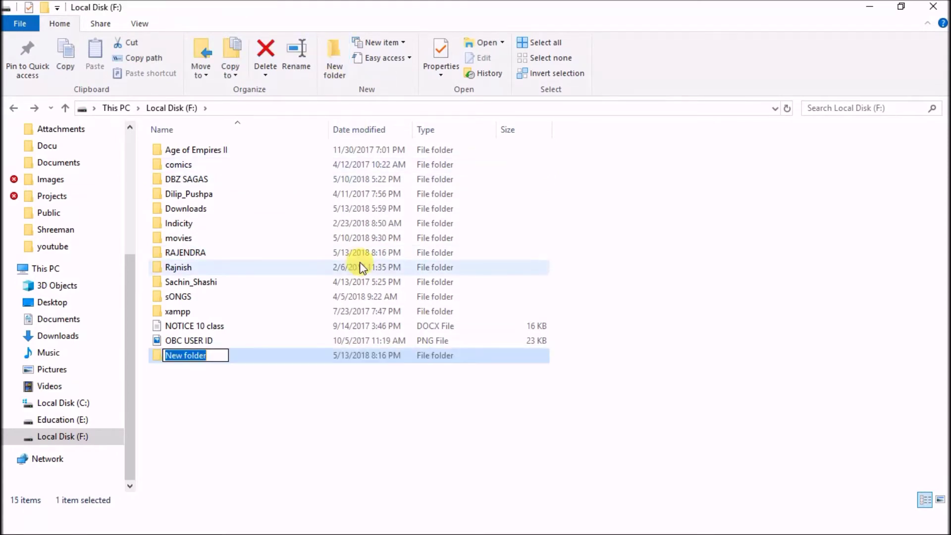
pyautogui.write('BACKUP')
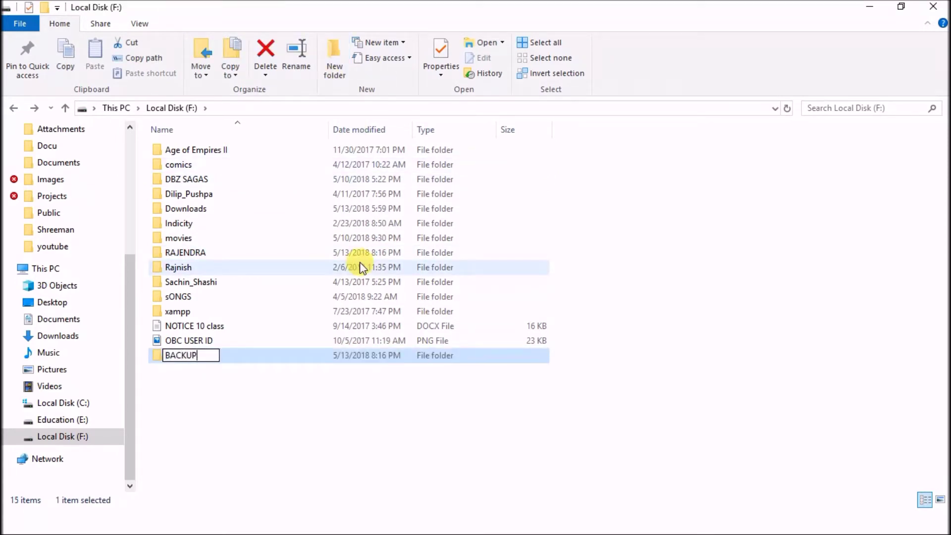
pyautogui.press('Return')
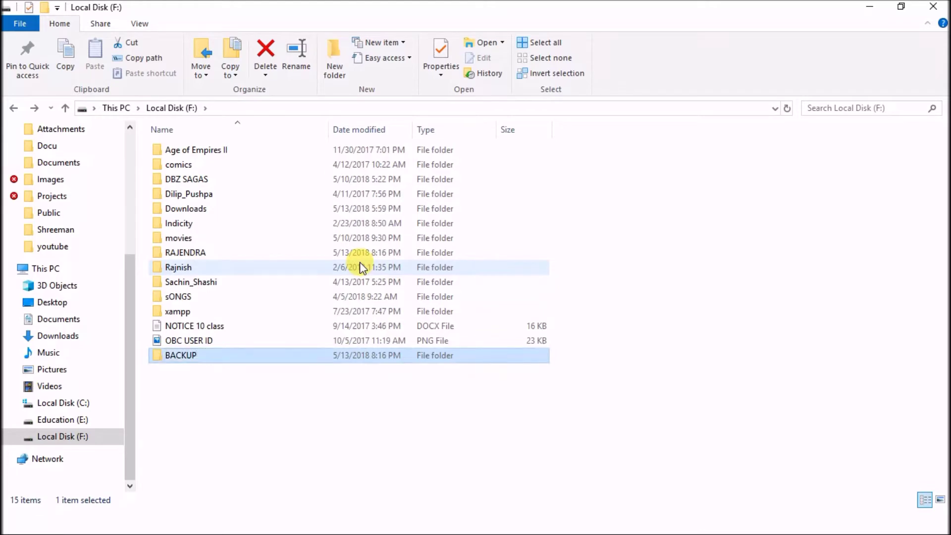
# - Copy HINDIT.BAK from its current folder into the BACKUP folder on Local Disk (F:)
pyautogui.doubleClick(332, 252)
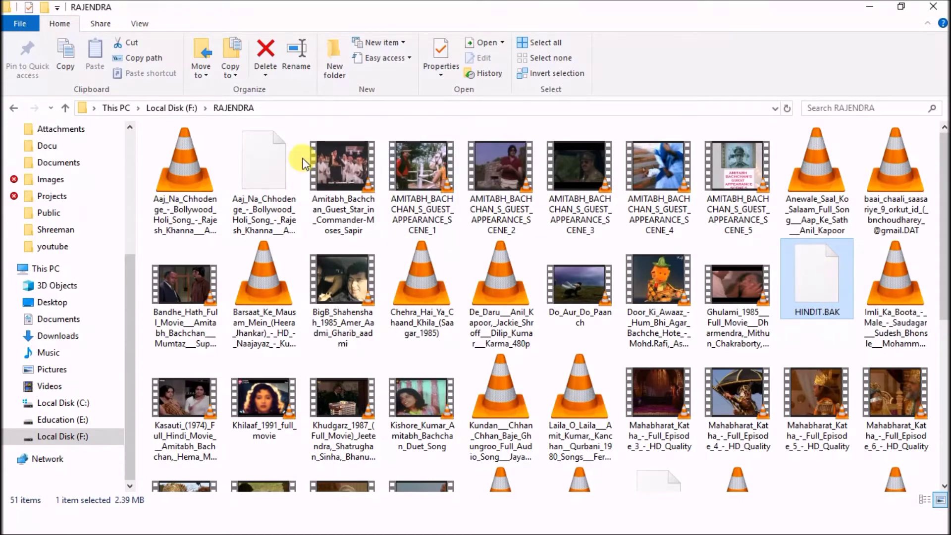
pyautogui.hotkey('ctrl', 'c')
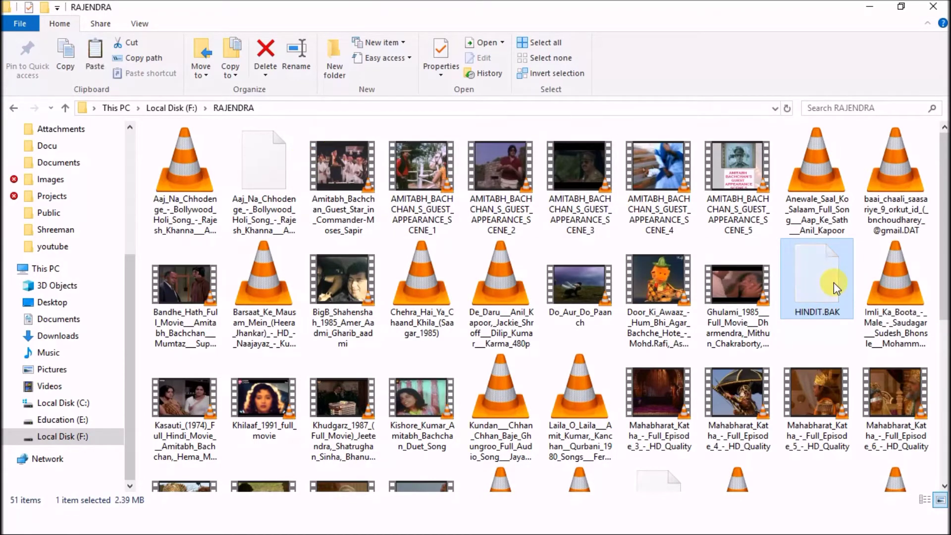
pyautogui.click(15, 110)
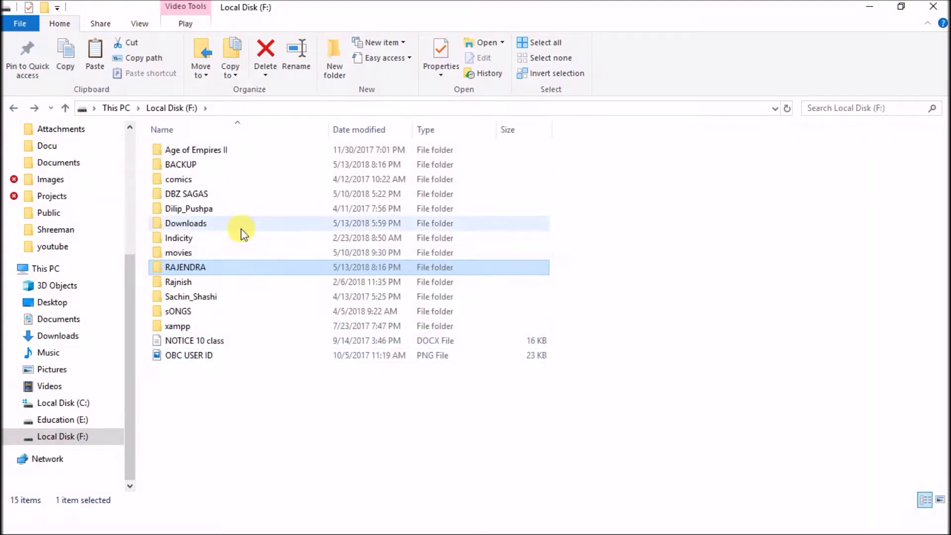
pyautogui.doubleClick(263, 168)
pyautogui.hotkey('ctrl', 'v')
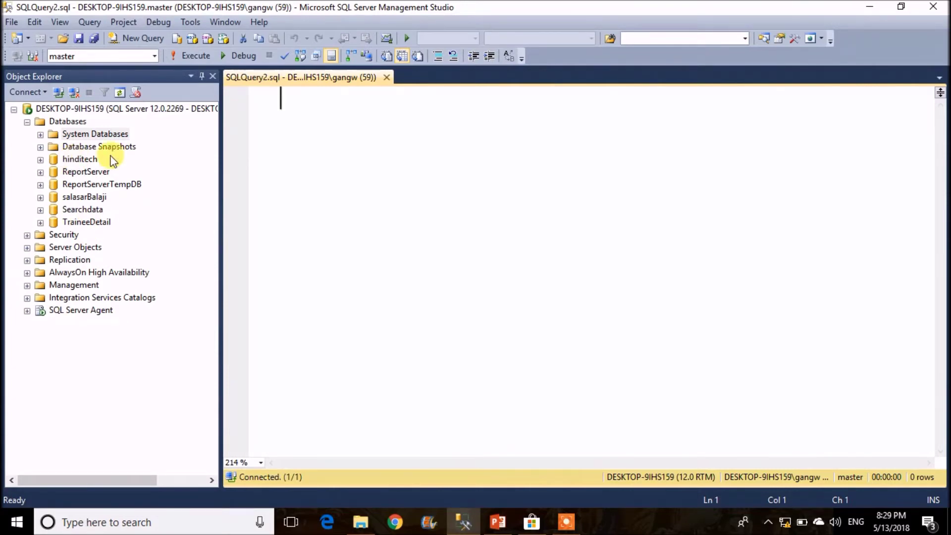
# - Check the contents of the TraineeDetail database in SQL Server Management Studio and open its general backup settings
pyautogui.click(83, 222)
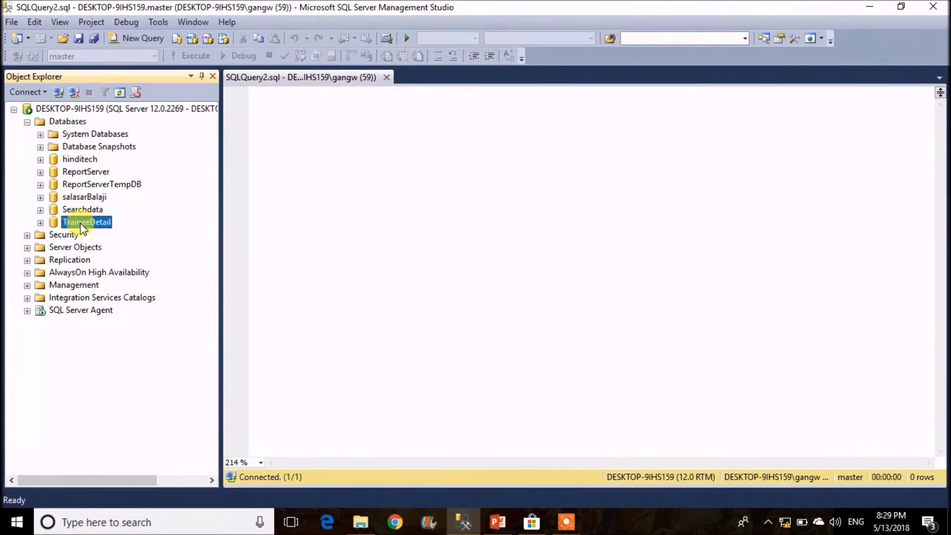
pyautogui.click(41, 223)
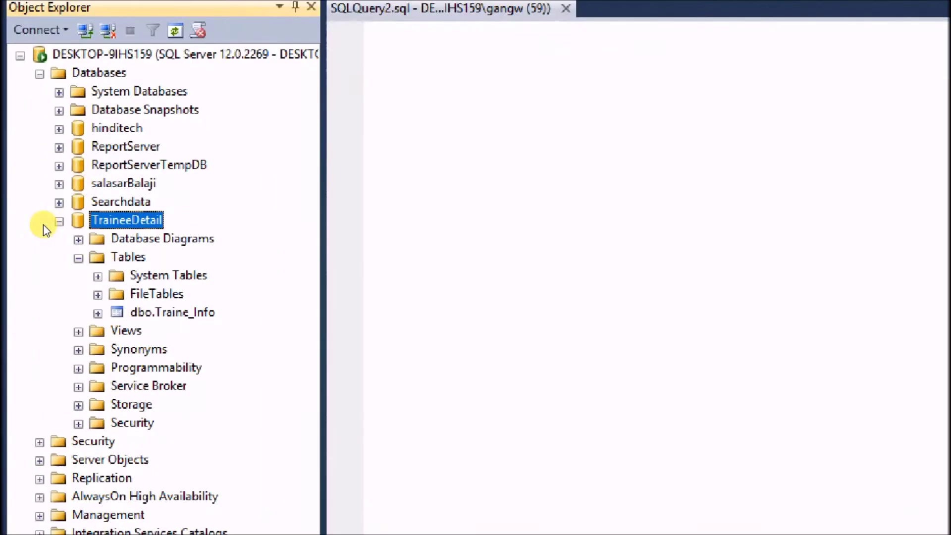
pyautogui.click(41, 223)
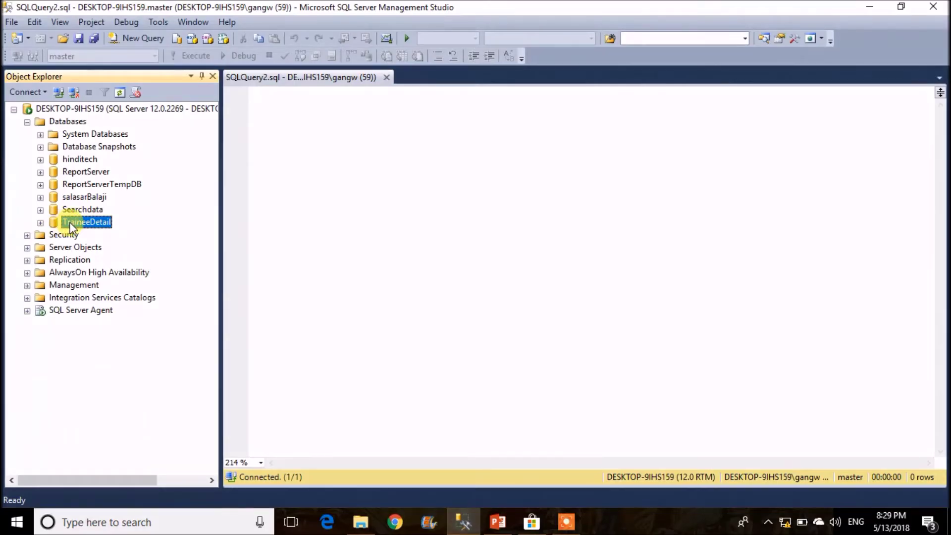
pyautogui.rightClick(70, 222)
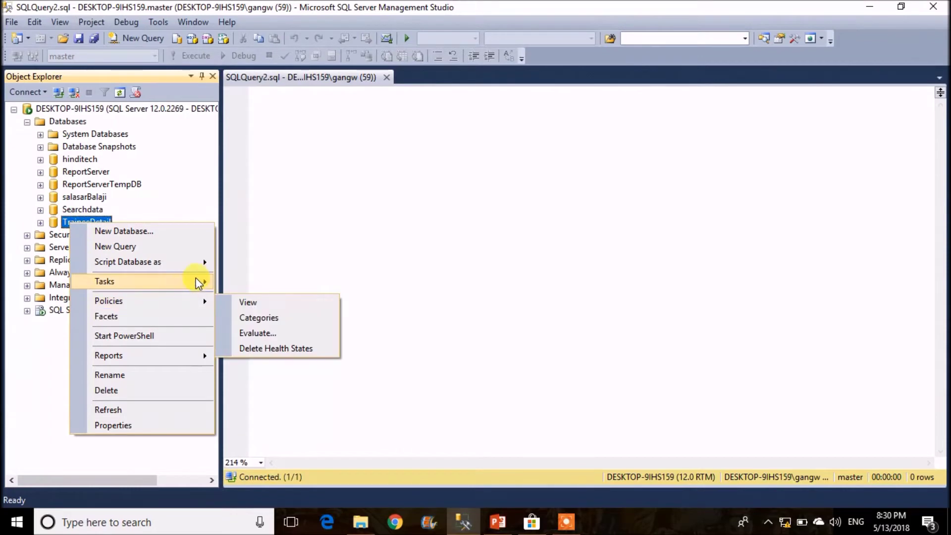
pyautogui.moveTo(185, 283)
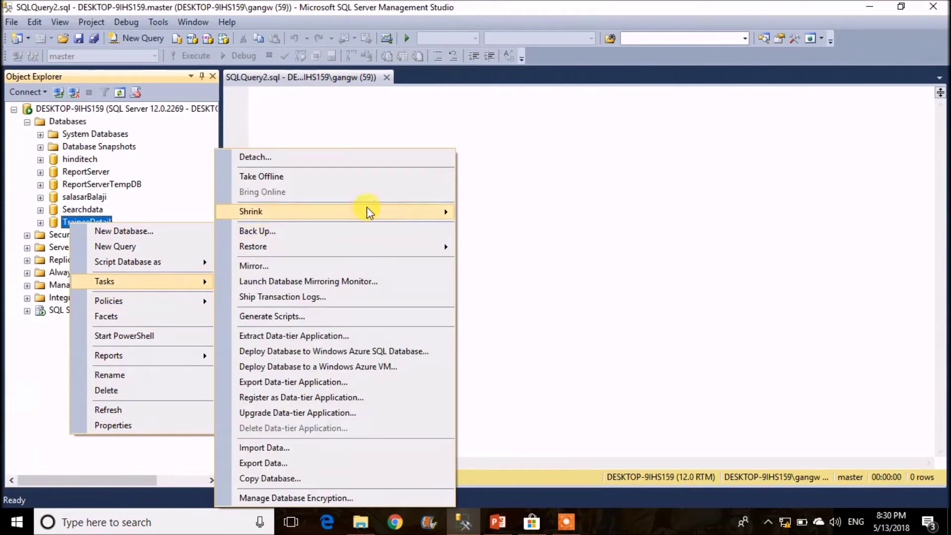
pyautogui.click(350, 231)
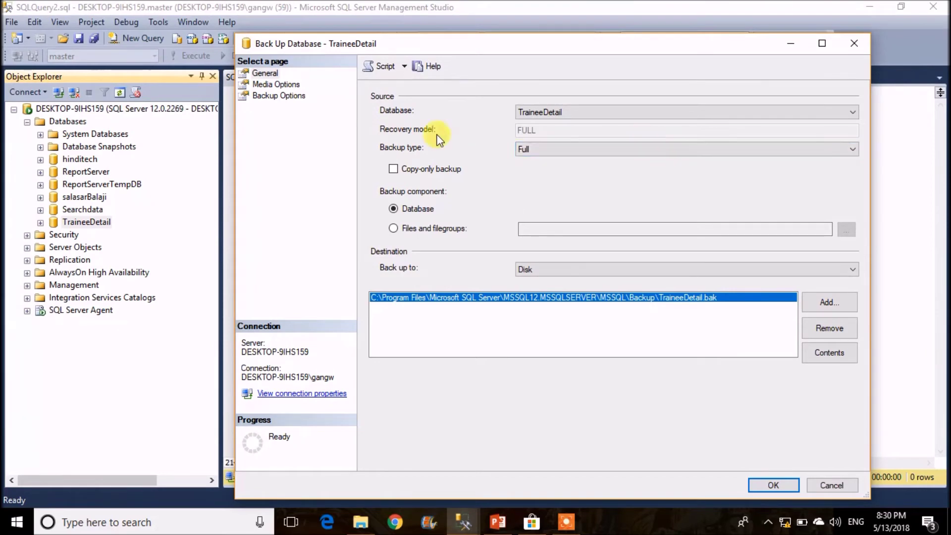
pyautogui.click(268, 74)
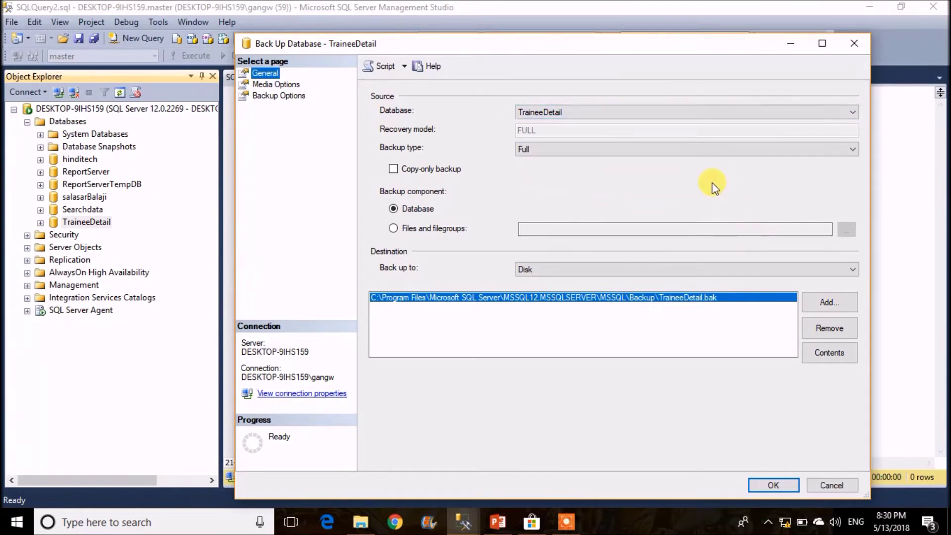
# - Start adding a backup destination for TraineeDetail and select the BACKUP folder on drive F: as its location
pyautogui.click(829, 302)
pyautogui.click(592, 259)
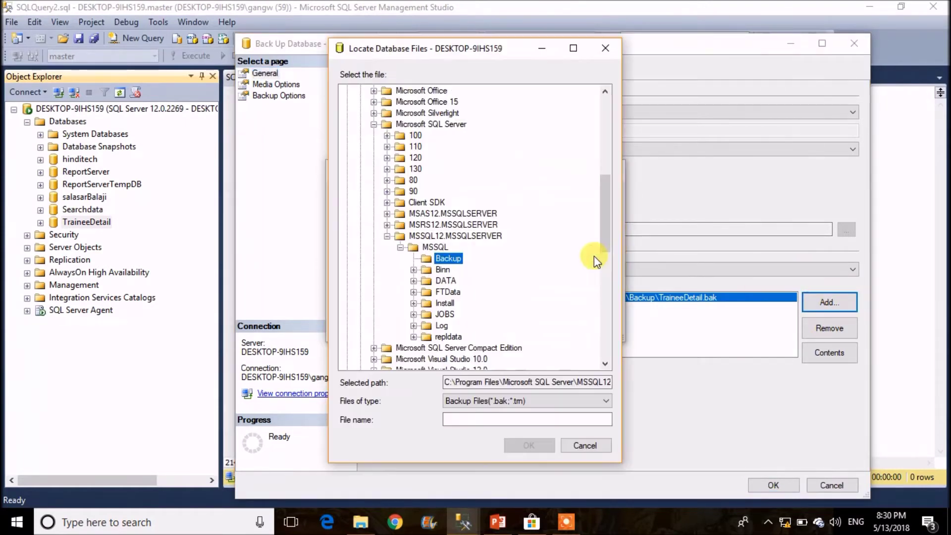
pyautogui.click(414, 270)
pyautogui.press('Left')
pyautogui.press('Left')
pyautogui.press('Left')
pyautogui.press('Left')
pyautogui.press('Left')
pyautogui.press('Left')
pyautogui.press('Left')
pyautogui.press('Left')
pyautogui.press('Left')
pyautogui.press('Left')
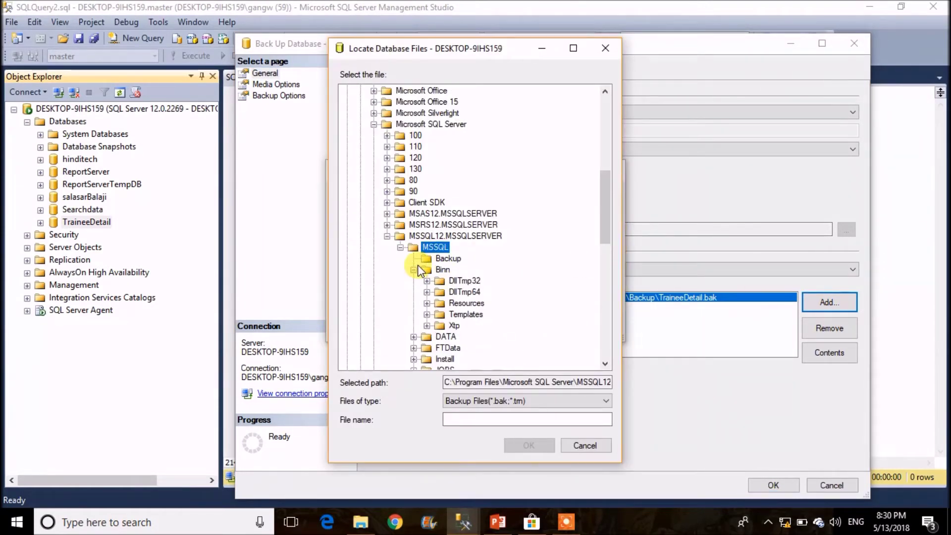
pyautogui.press('Down')
pyautogui.press('Down')
pyautogui.press('Right')
pyautogui.press('Down')
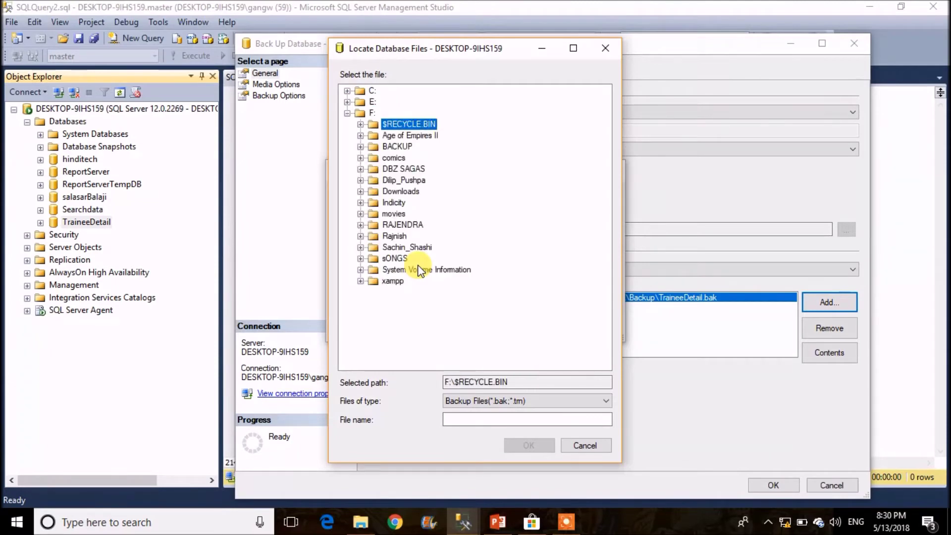
pyautogui.press('Down')
pyautogui.press('Down')
# - Add the backup file TRN.BAK as a destination and remove the default TraineeDetail.bak file on drive C:
pyautogui.click(503, 419)
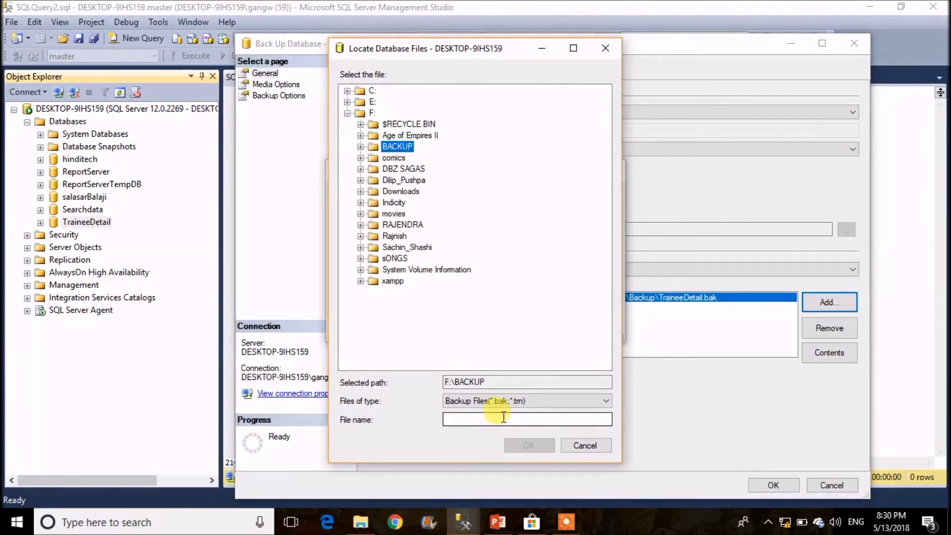
pyautogui.write('TRN.BAK')
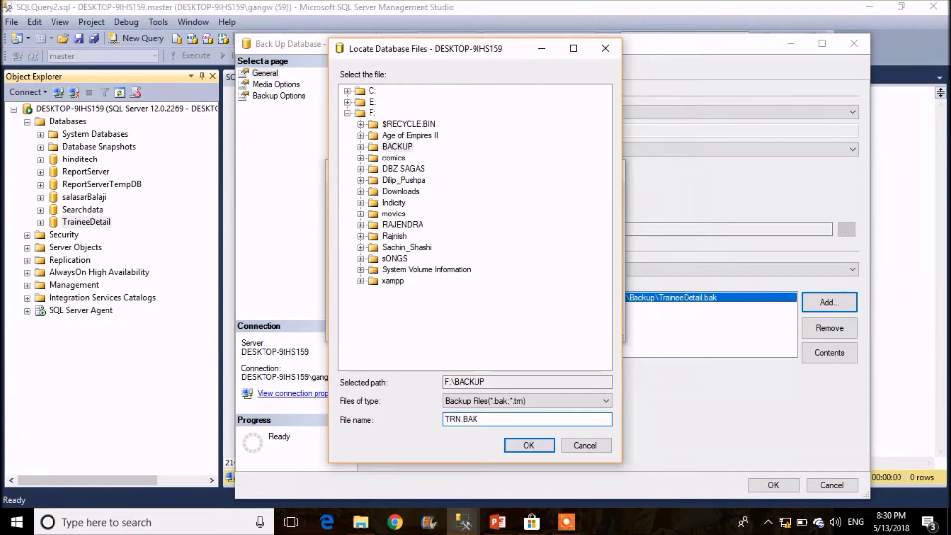
pyautogui.click(528, 445)
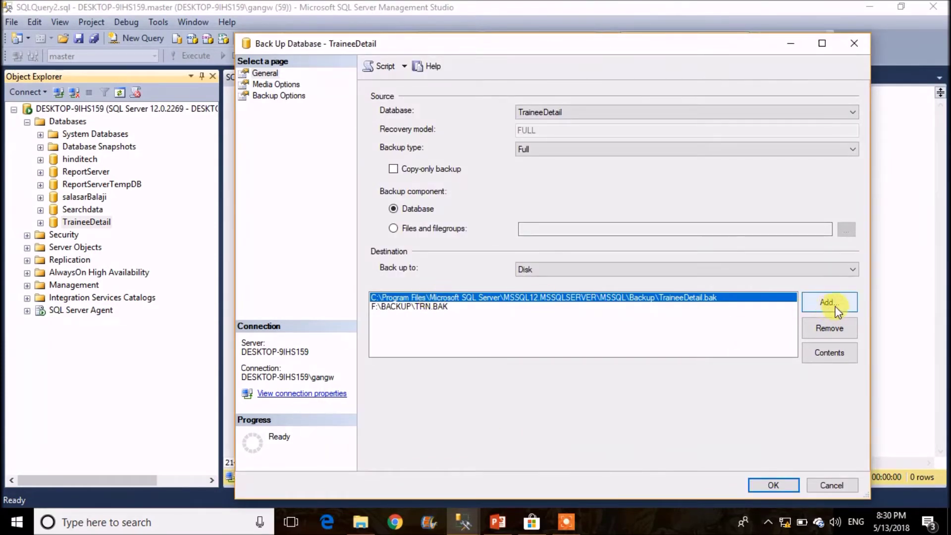
pyautogui.click(820, 326)
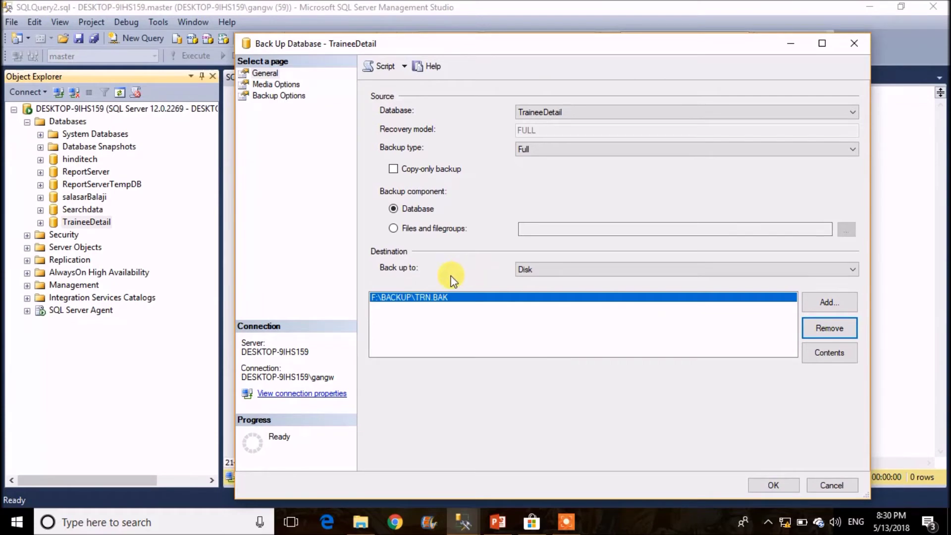
pyautogui.click(419, 297)
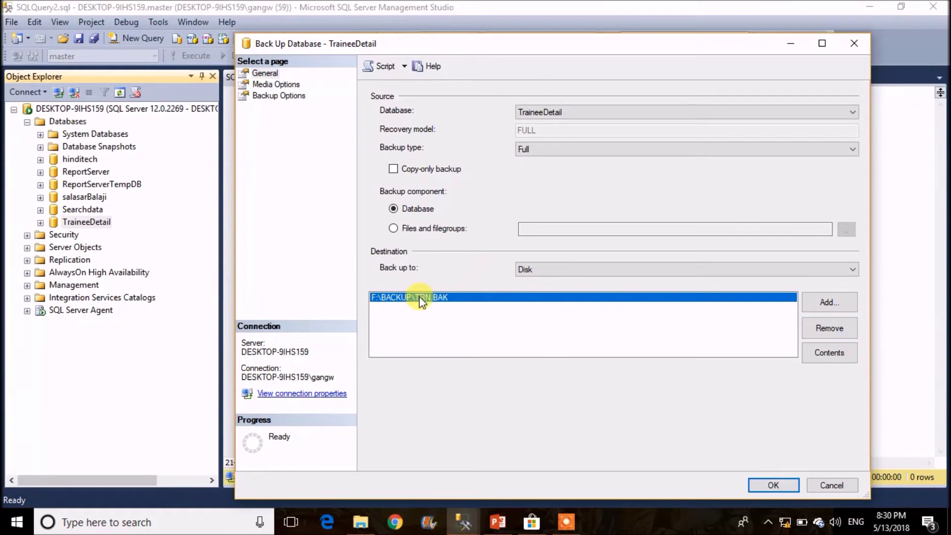
# - Review the media and backup options for TraineeDetail and set the backup set to expire after 2 days
pyautogui.click(272, 86)
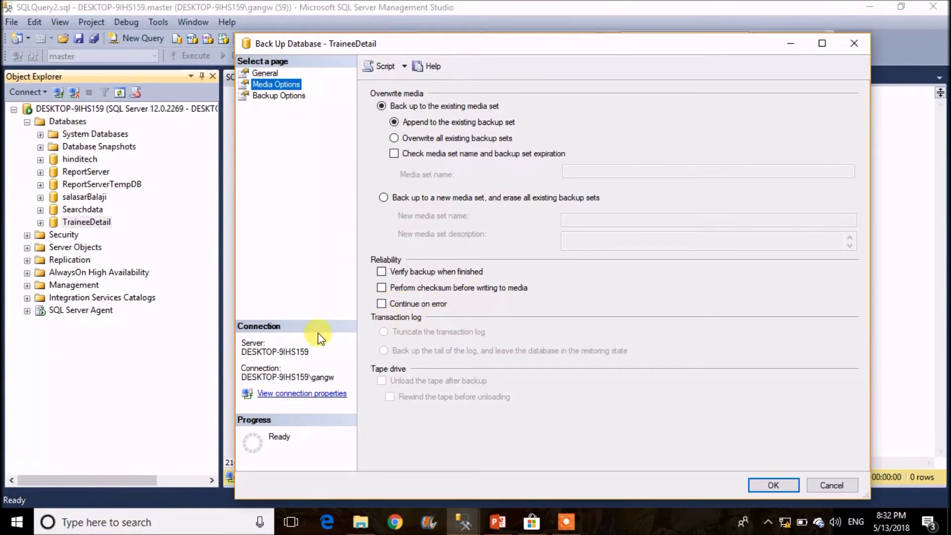
pyautogui.click(274, 96)
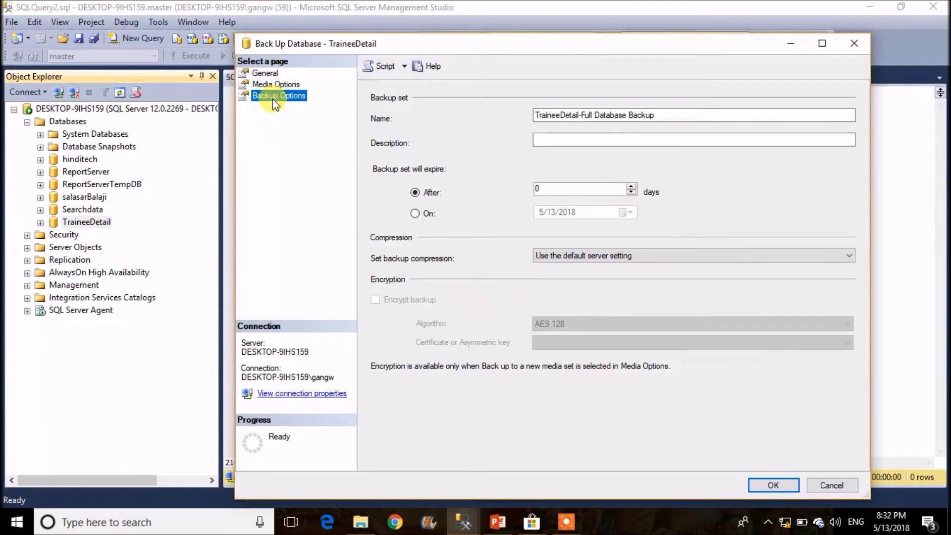
pyautogui.click(541, 139)
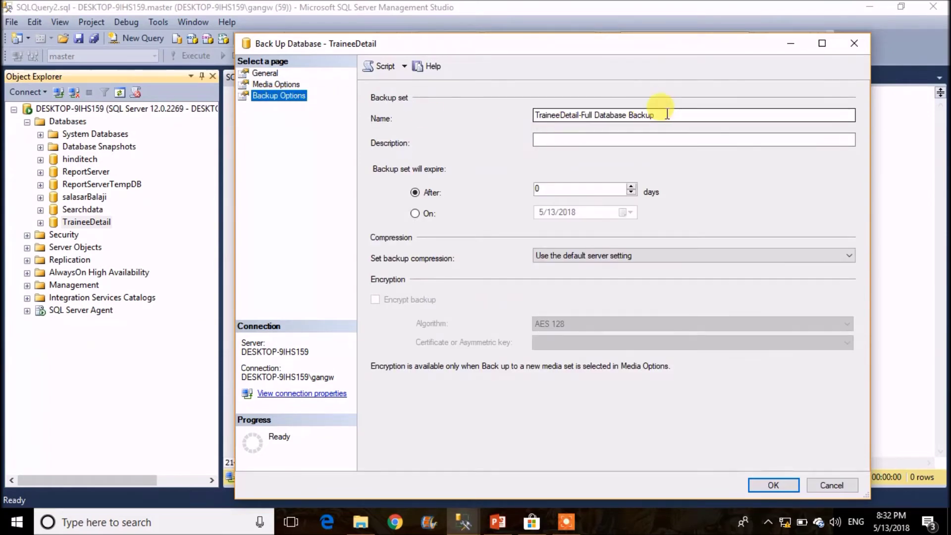
pyautogui.click(596, 141)
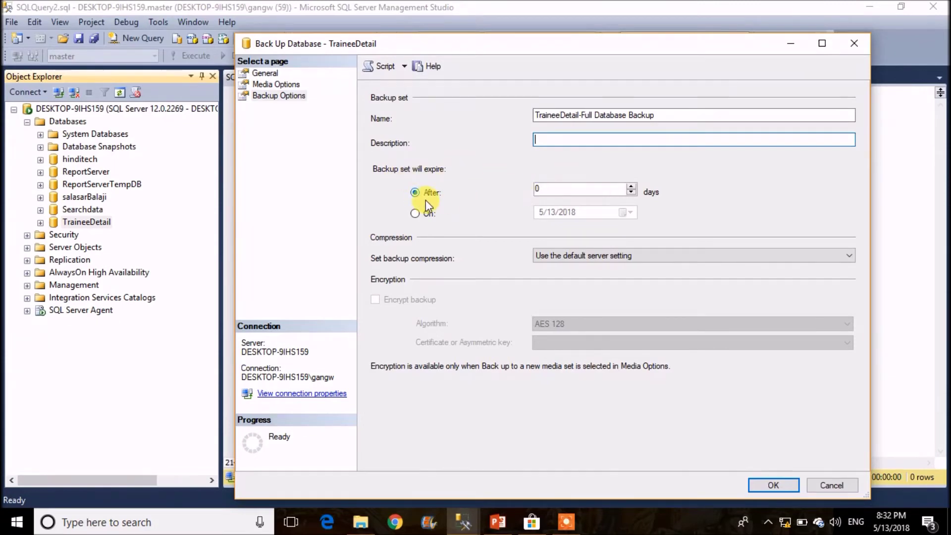
pyautogui.click(631, 186)
pyautogui.click(631, 186)
pyautogui.doubleClick(537, 188)
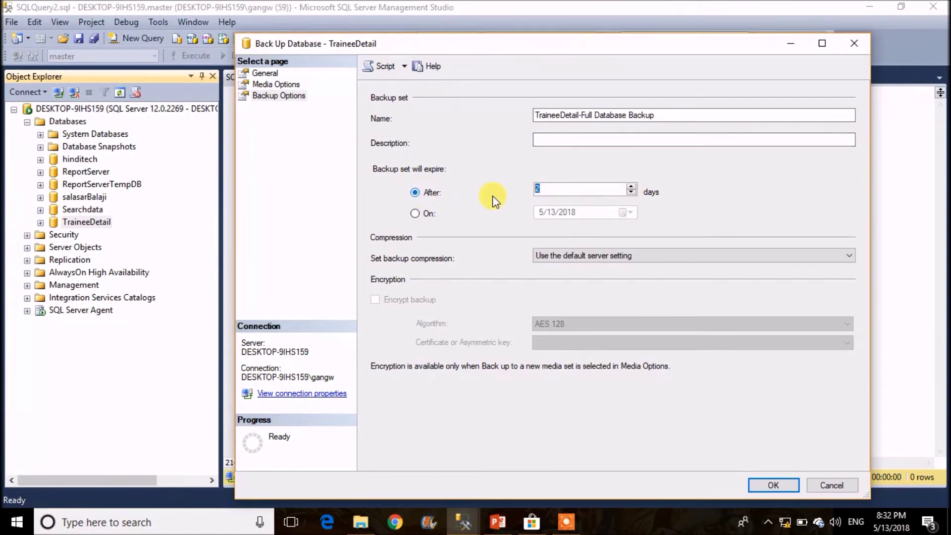
pyautogui.click(416, 214)
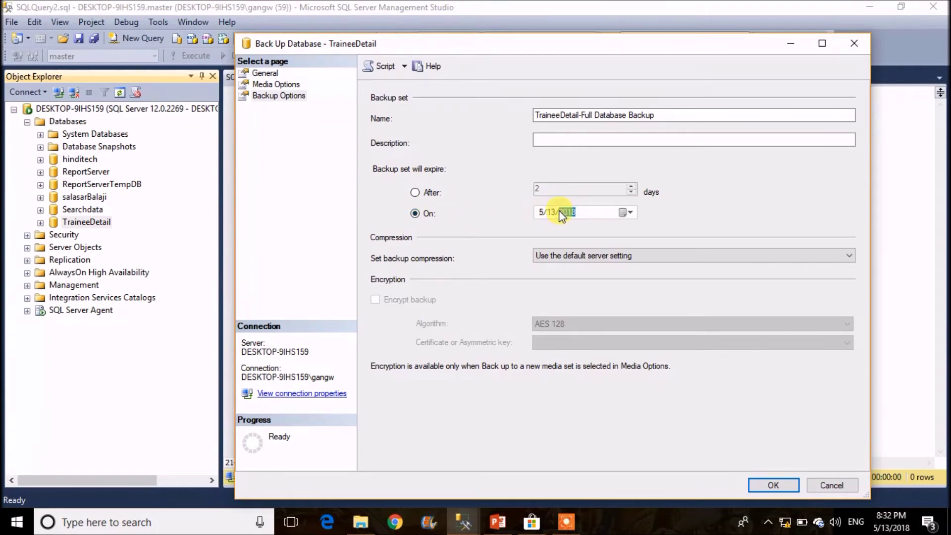
pyautogui.click(422, 191)
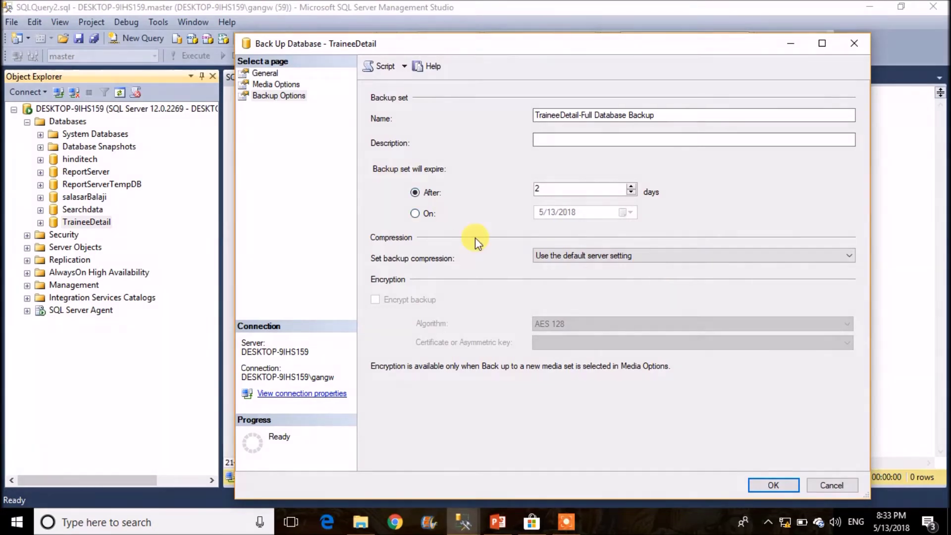
# - Script the TraineeDetail backup action to a new query window and minimize the backup dialog to view the script
pyautogui.click(275, 73)
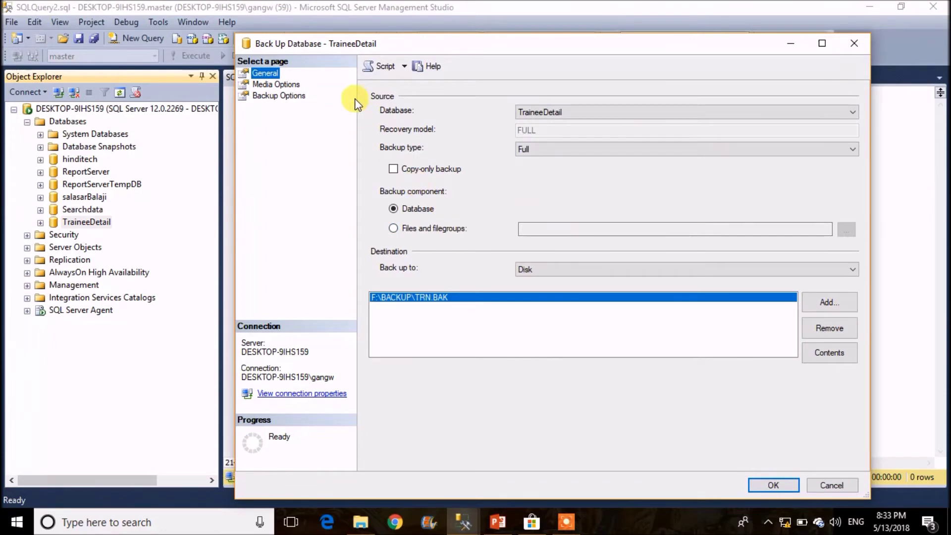
pyautogui.click(403, 67)
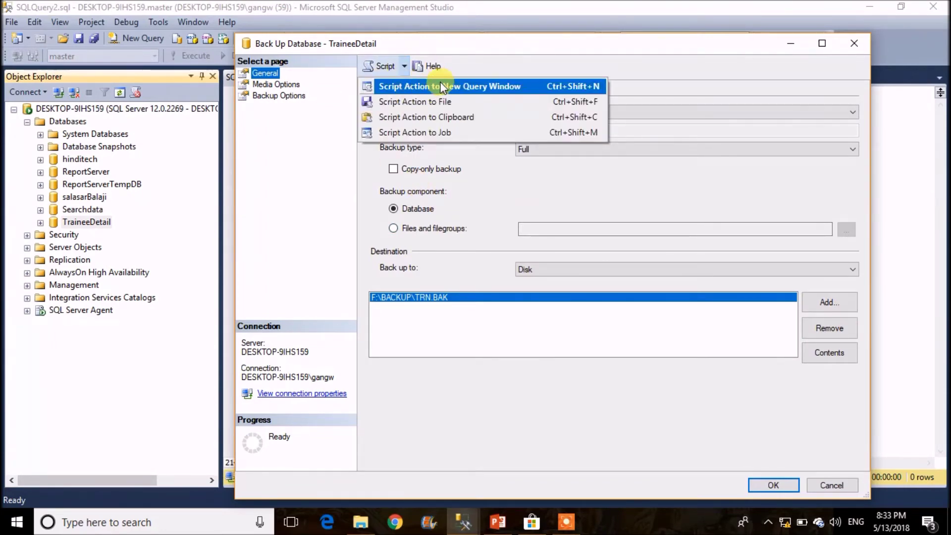
pyautogui.click(470, 92)
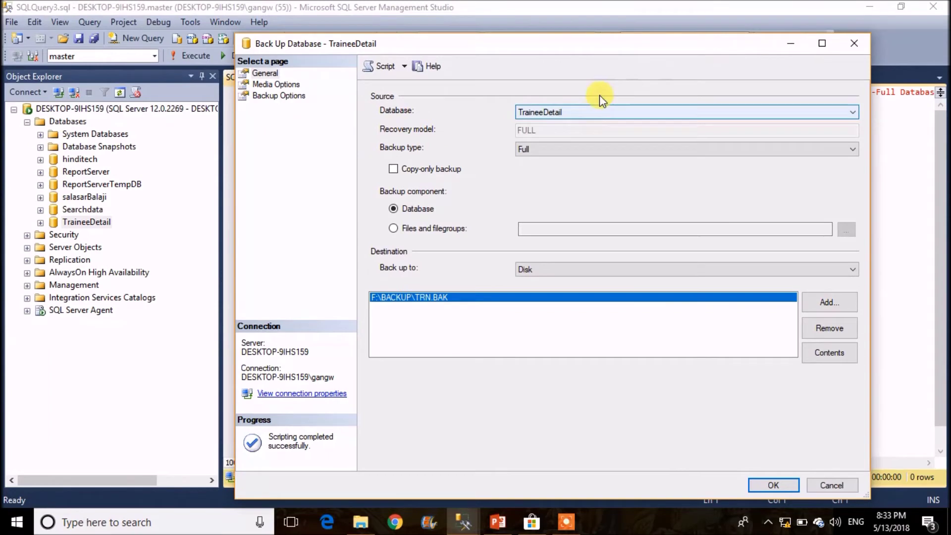
pyautogui.click(791, 43)
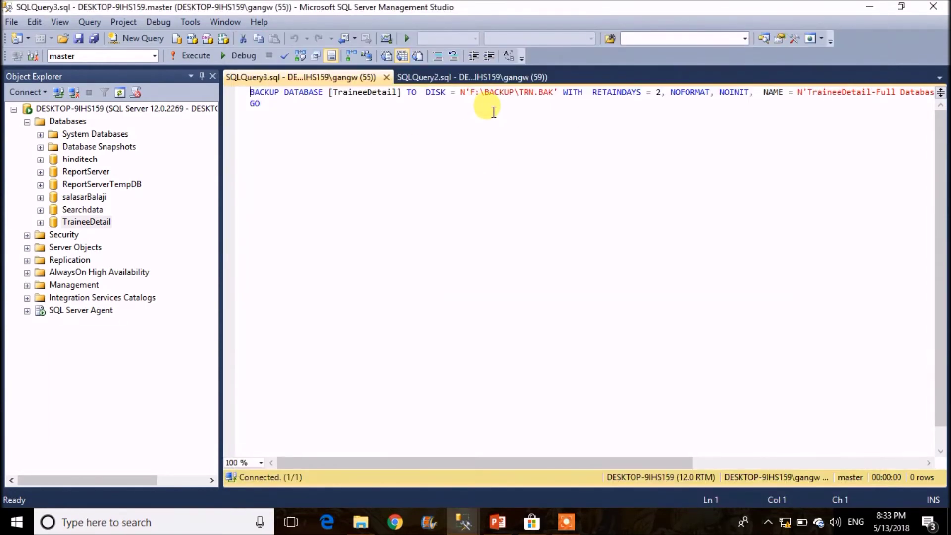
# - Enlarge the backup script text and break the statement into separate lines before WITH, NAME and SKIP
pyautogui.keyDown('ctrl'); pyautogui.scroll(6, 438, 152); pyautogui.keyUp('ctrl')
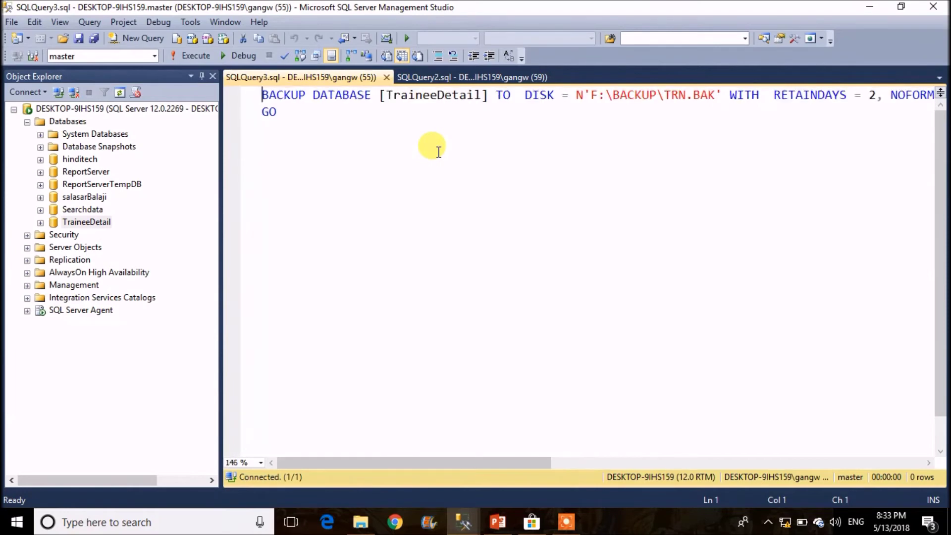
pyautogui.click(836, 96)
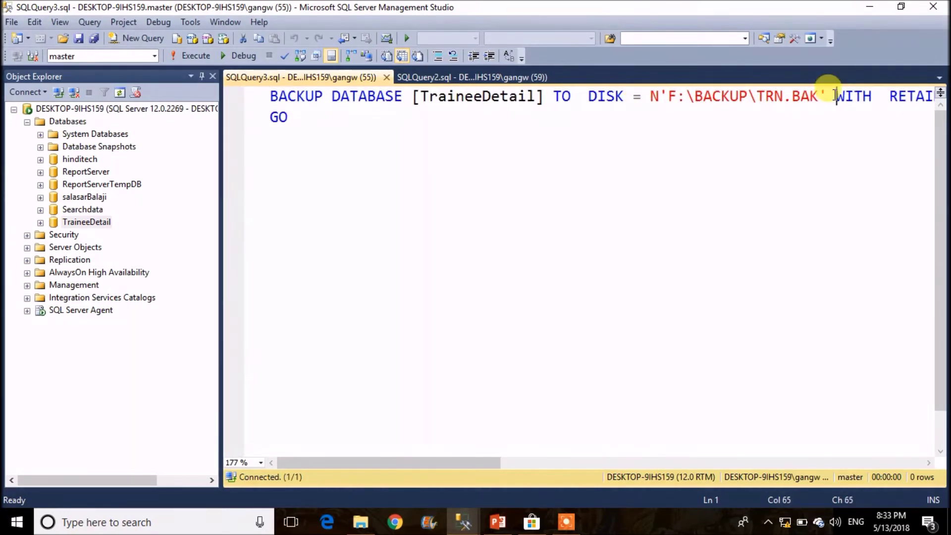
pyautogui.press('Return')
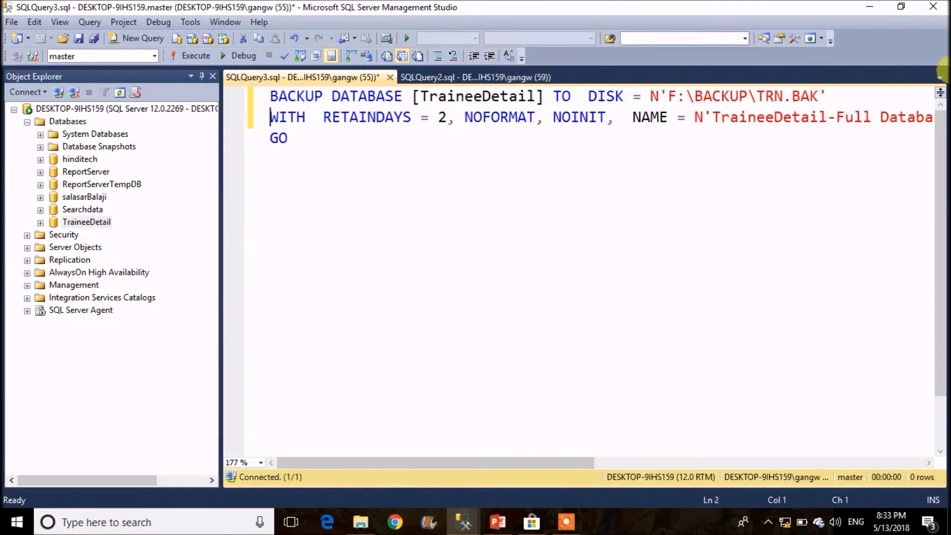
pyautogui.click(630, 117)
pyautogui.press('Return')
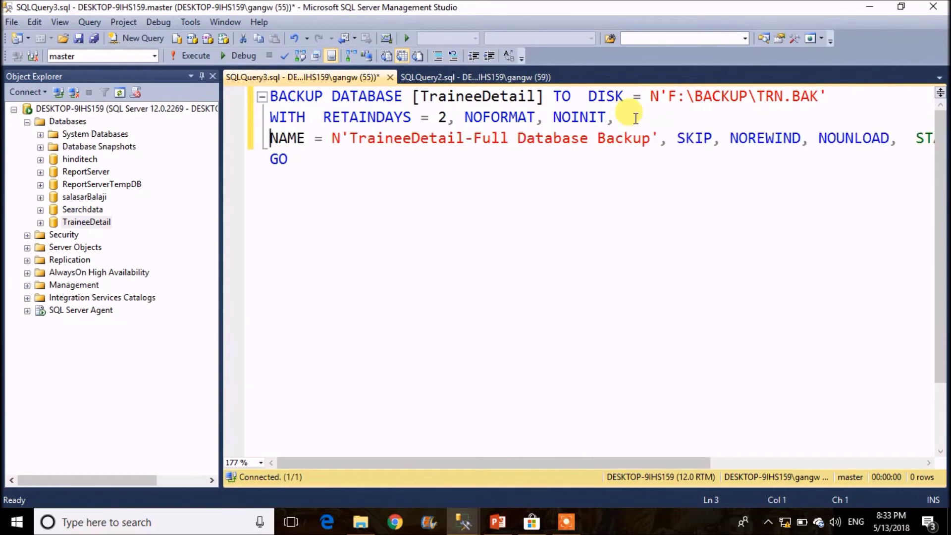
pyautogui.click(681, 131)
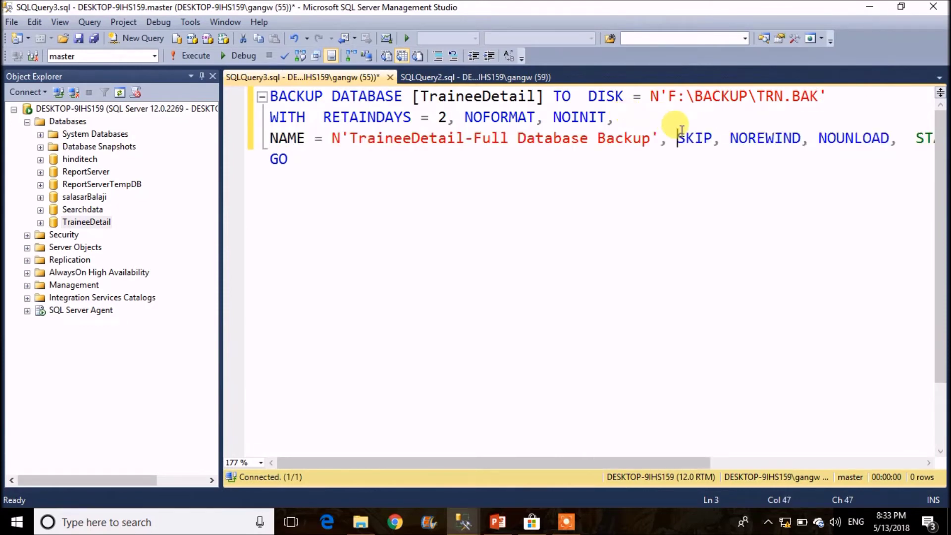
pyautogui.press('Return')
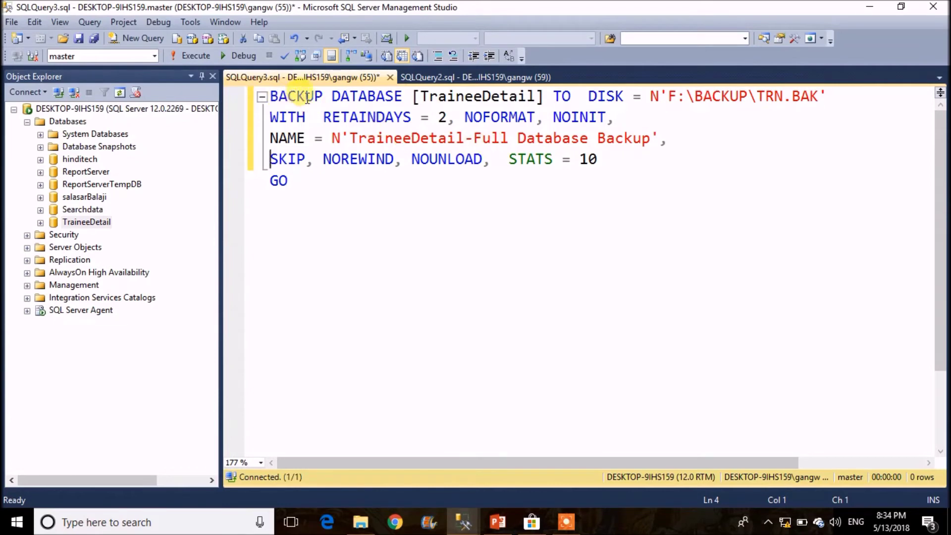
# - Return to the minimized backup dialog and run the full TraineeDetail backup to F:\BACKUP\TRN.BAK
pyautogui.moveTo(414, 96); pyautogui.dragTo(537, 95)
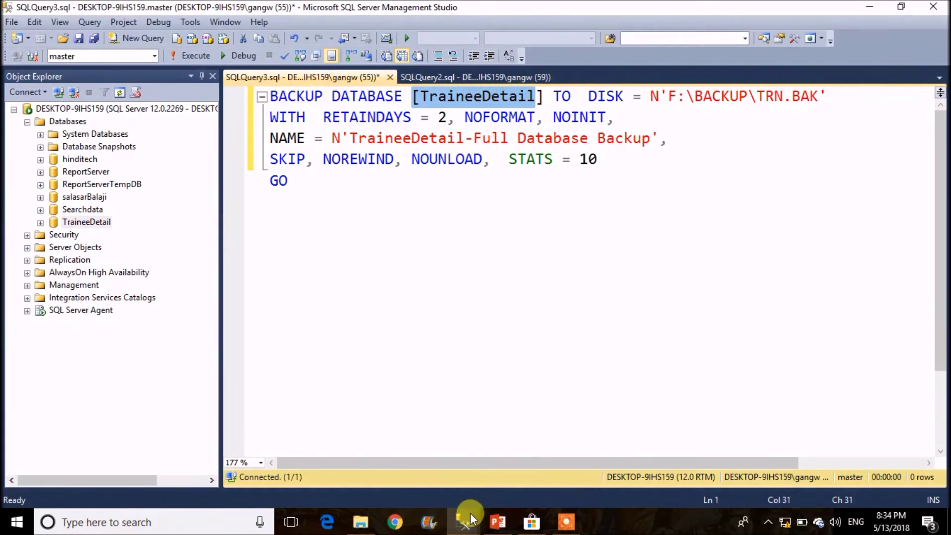
pyautogui.moveTo(468, 521)
pyautogui.click(531, 477)
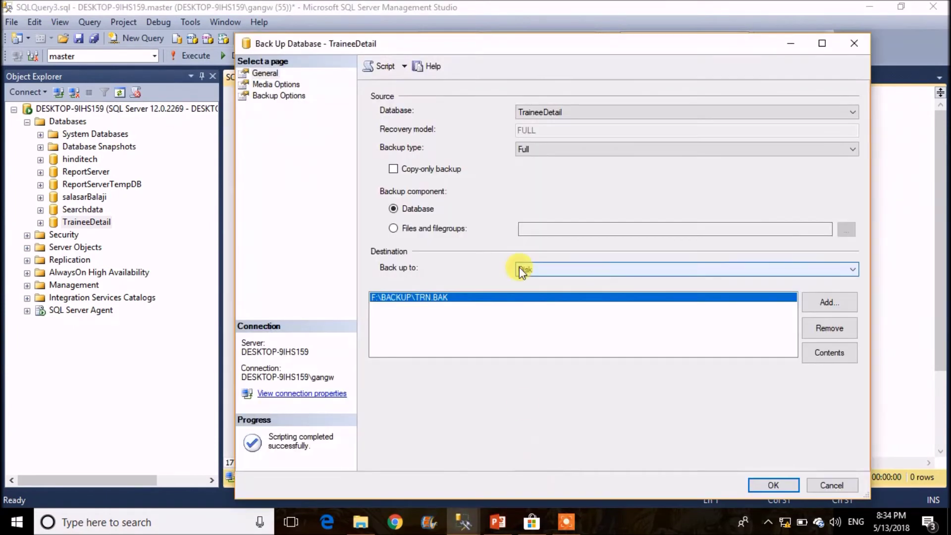
pyautogui.click(774, 485)
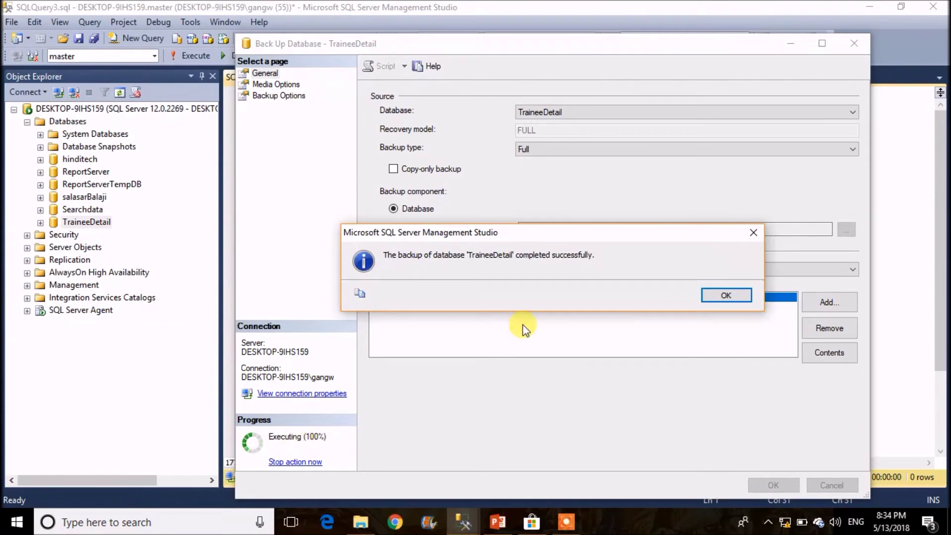
pyautogui.click(728, 294)
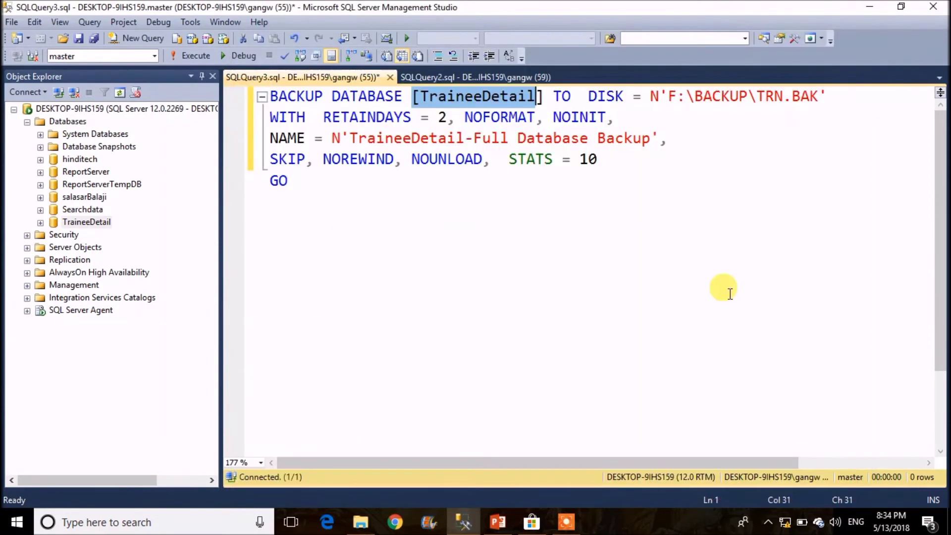
# - Switch to File Explorer and check the BACKUP folder on drive F: for the TRN.BAK file
pyautogui.click(361, 522)
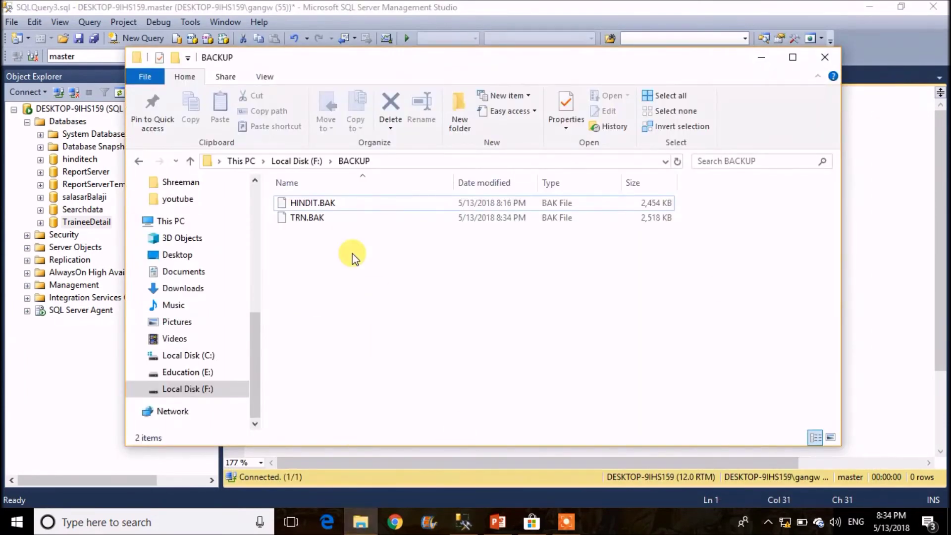
pyautogui.click(312, 218)
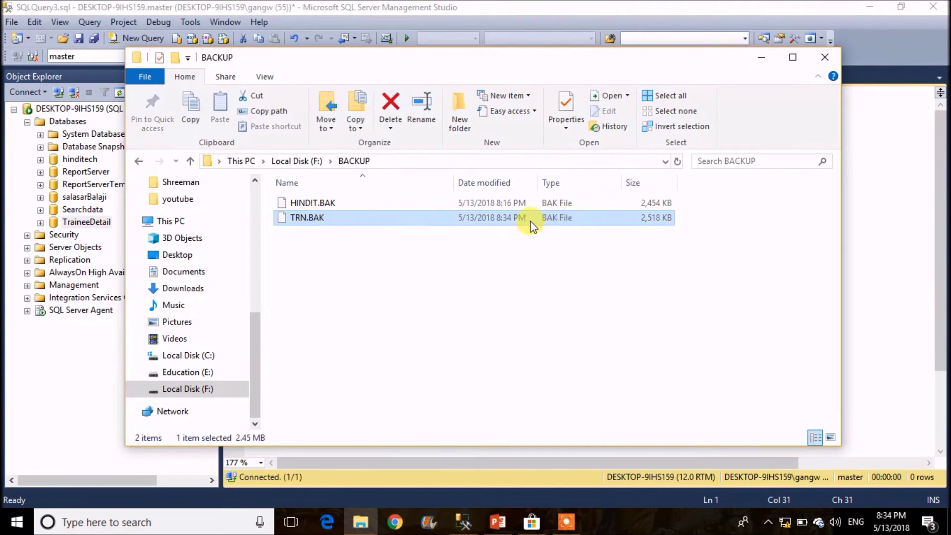
pyautogui.click(442, 229)
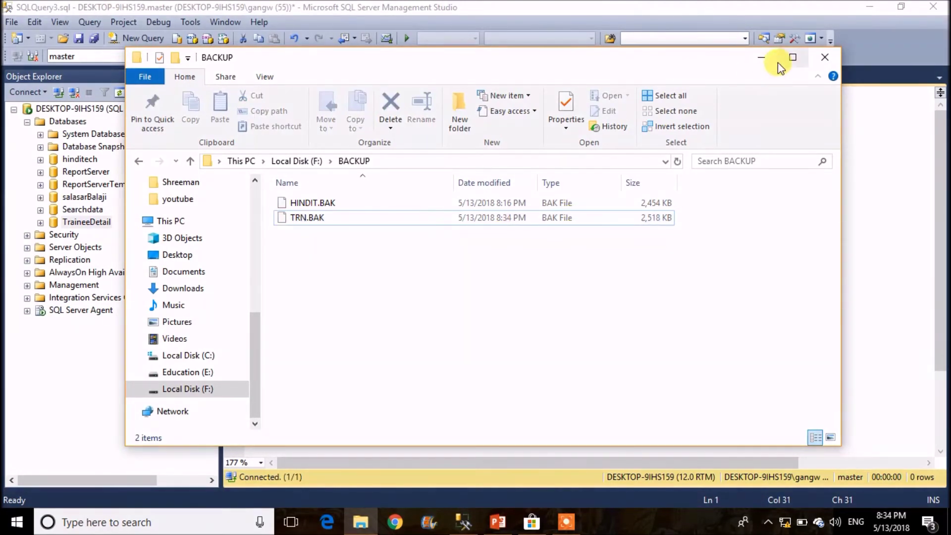
pyautogui.click(762, 58)
# - Replace the TraineeDetail database name after BACKUP DATABASE with [salasarBalaji] and execute the script
pyautogui.click(331, 181)
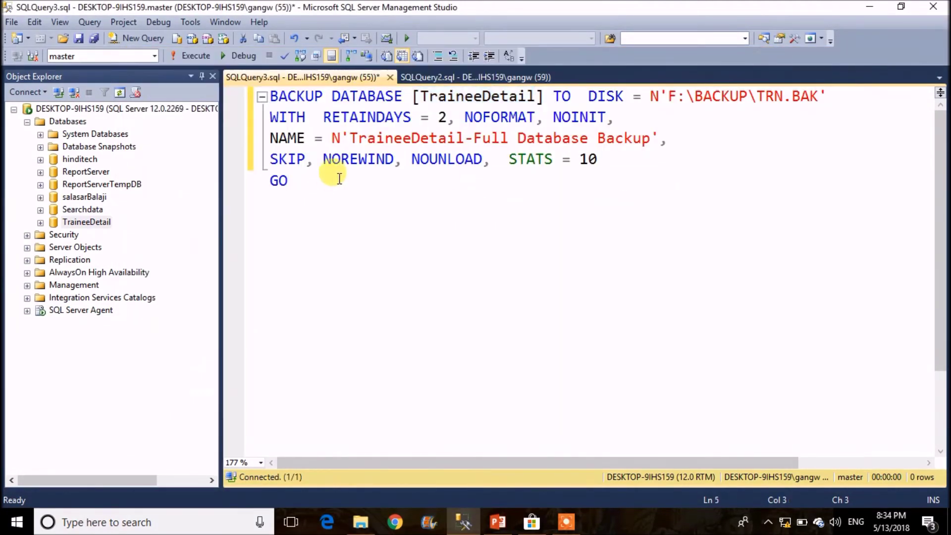
pyautogui.click(70, 198)
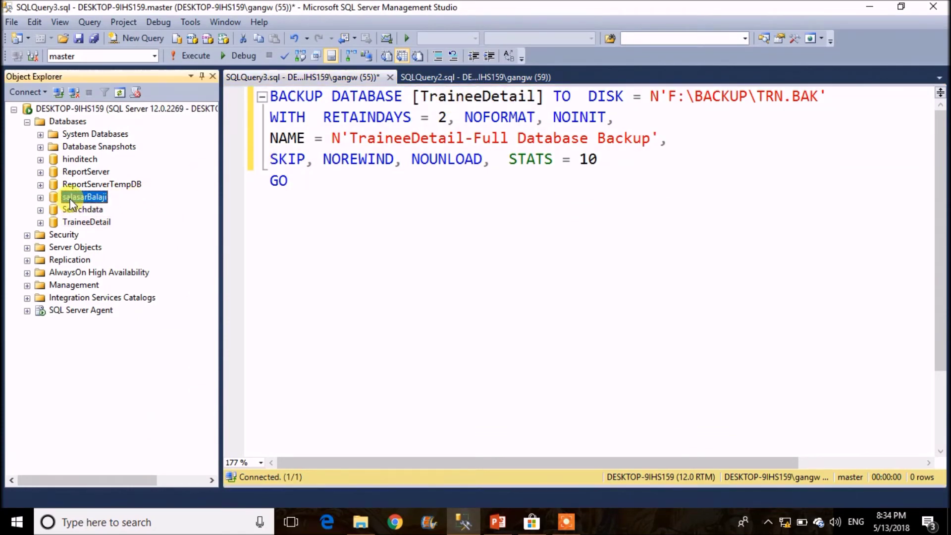
pyautogui.moveTo(76, 197); pyautogui.dragTo(405, 103)
pyautogui.click(564, 92)
pyautogui.moveTo(545, 95); pyautogui.dragTo(675, 94)
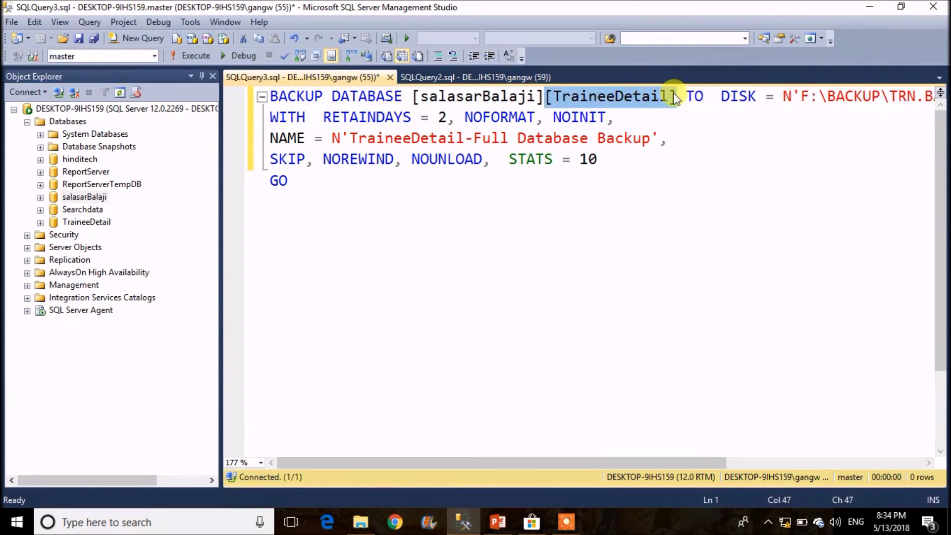
pyautogui.press('Delete')
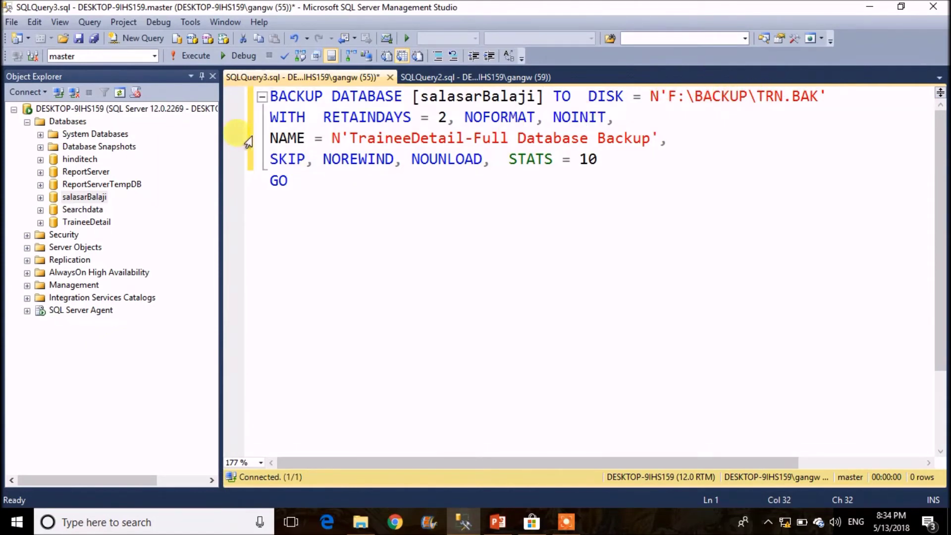
pyautogui.click(195, 56)
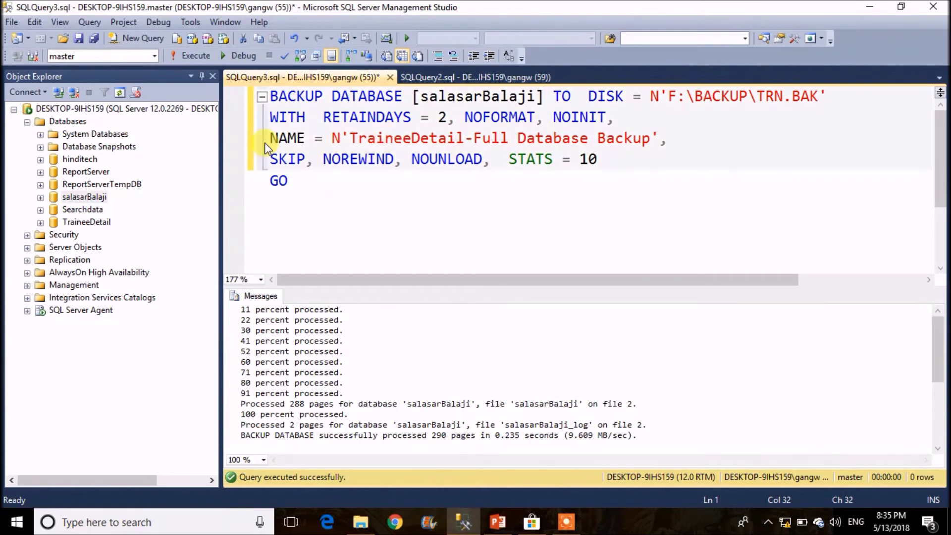
# - Refresh the BACKUP folder in File Explorer and inspect its backup files
pyautogui.click(379, 173)
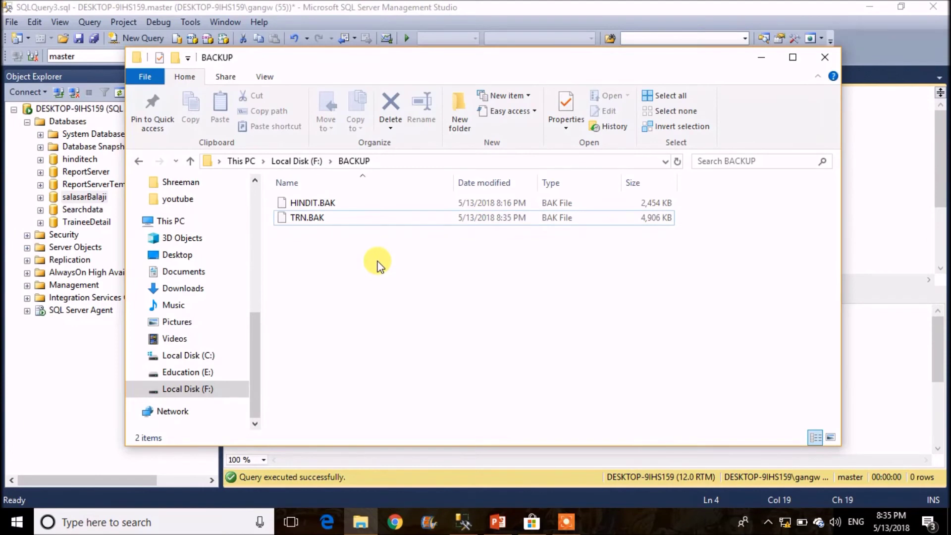
pyautogui.rightClick(378, 264)
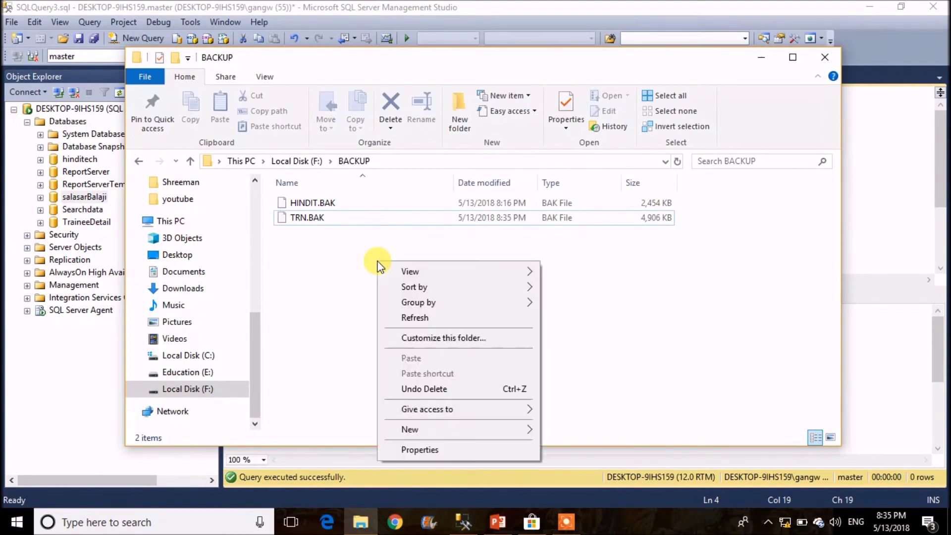
pyautogui.click(428, 318)
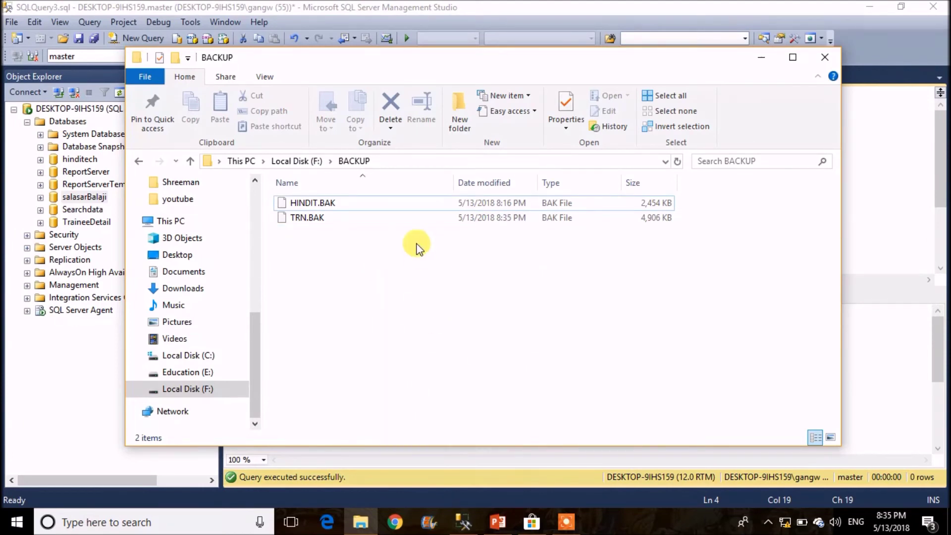
pyautogui.click(762, 60)
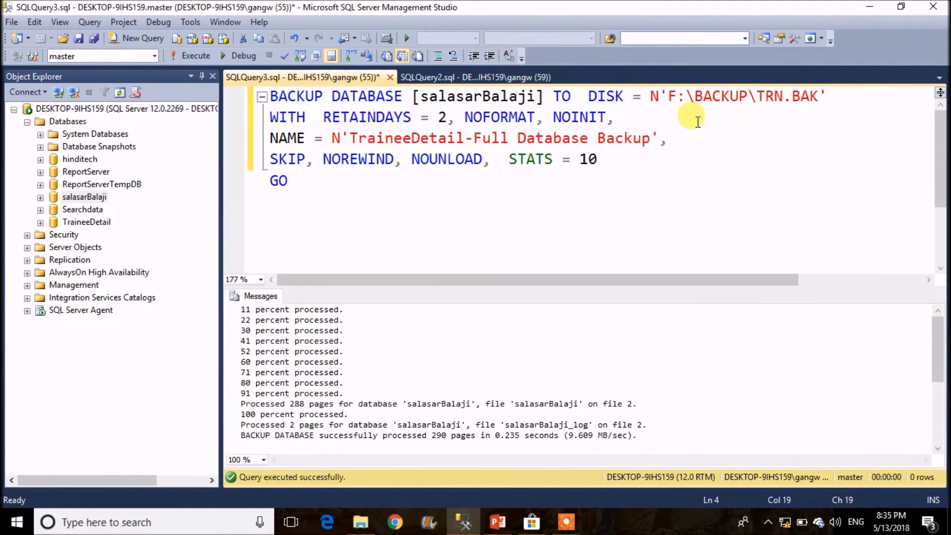
# - Change the backup file name in the script's disk path to SALASAR.BAK and execute the script again
pyautogui.moveTo(784, 99); pyautogui.dragTo(759, 97)
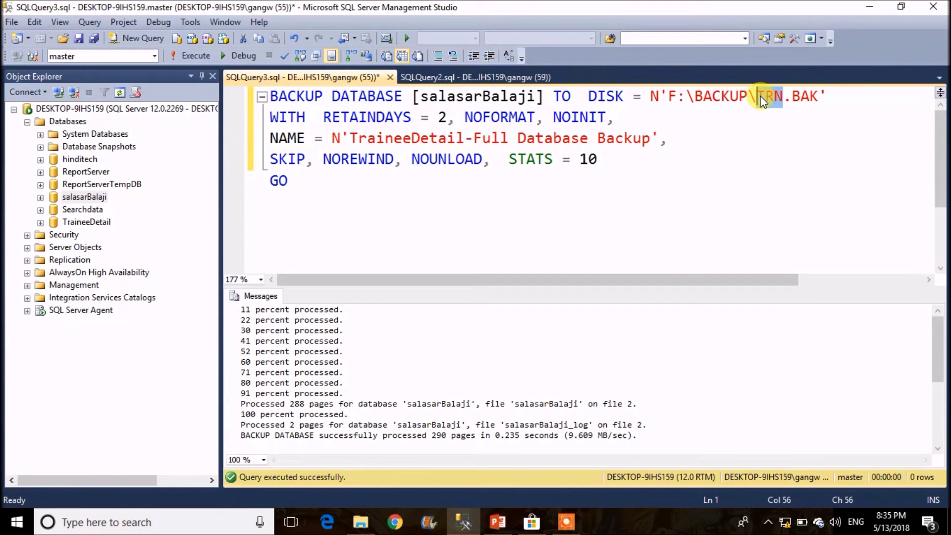
pyautogui.write('SA')
pyautogui.write('SAR')
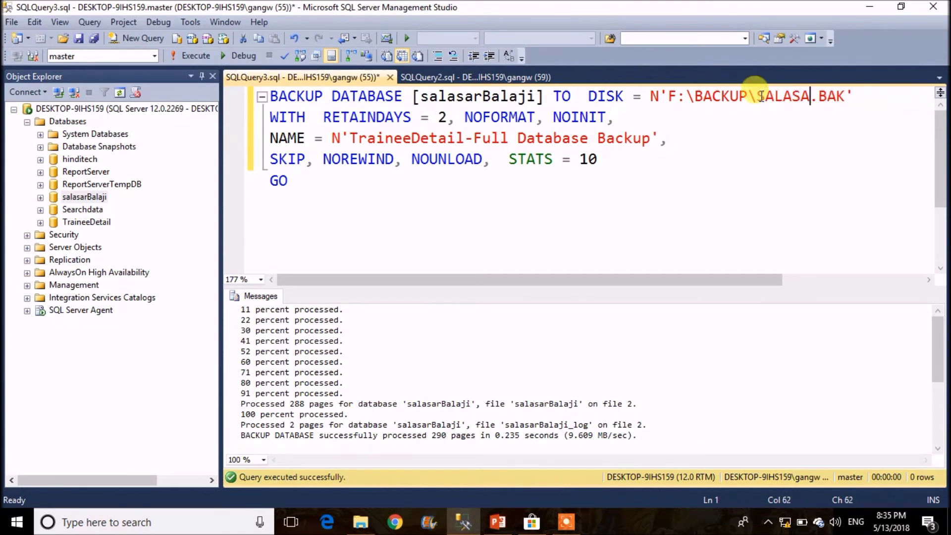
pyautogui.press('Right')
pyautogui.hotkey('shift', 'F10')
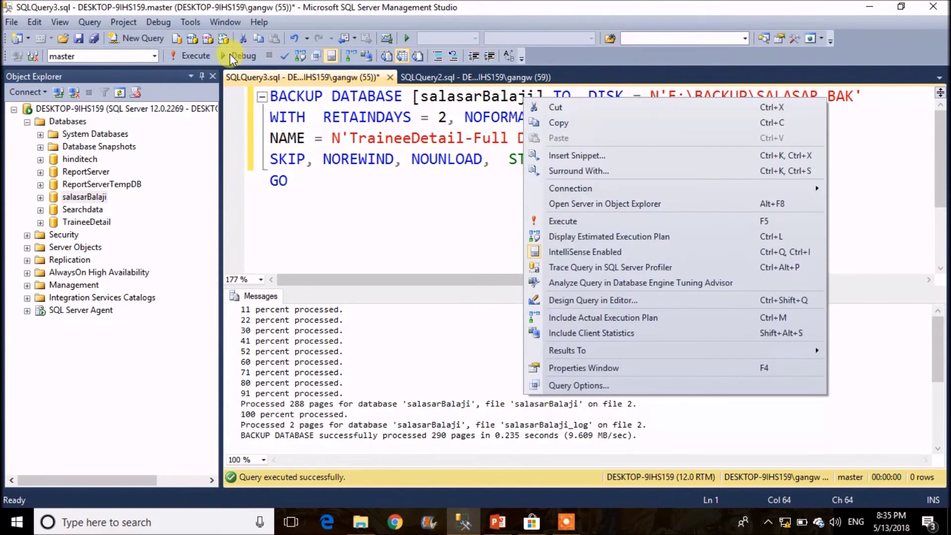
pyautogui.click(191, 56)
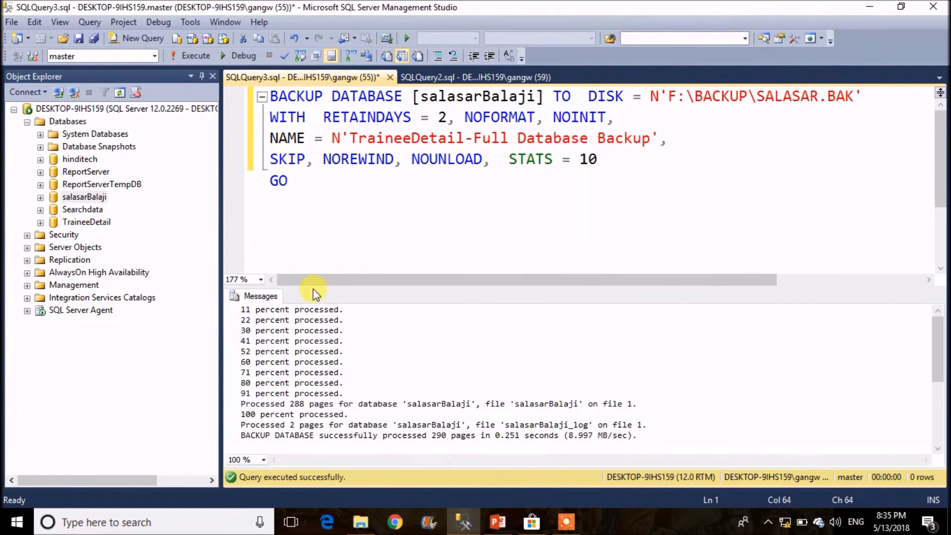
# - Check the BACKUP folder in File Explorer for SALASAR.BAK and compare it with the other backup files
pyautogui.click(360, 524)
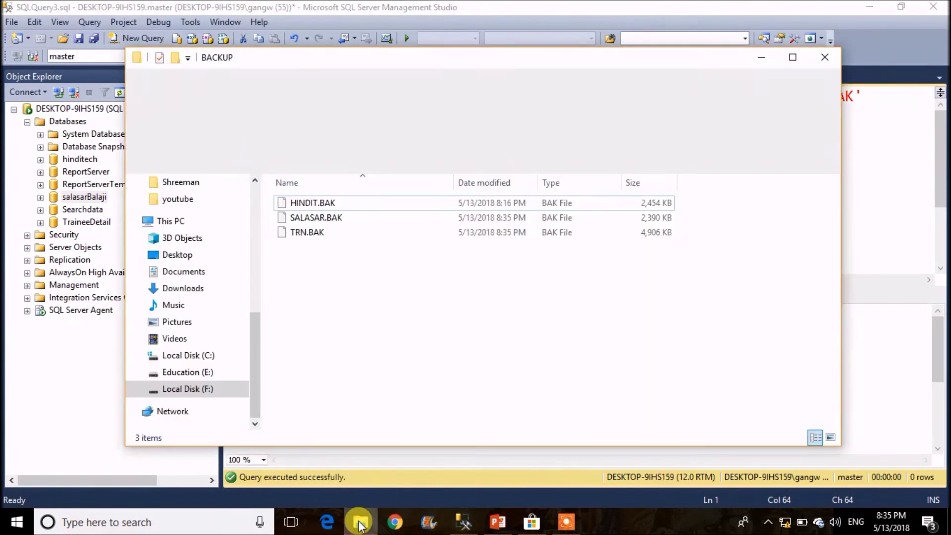
pyautogui.click(358, 218)
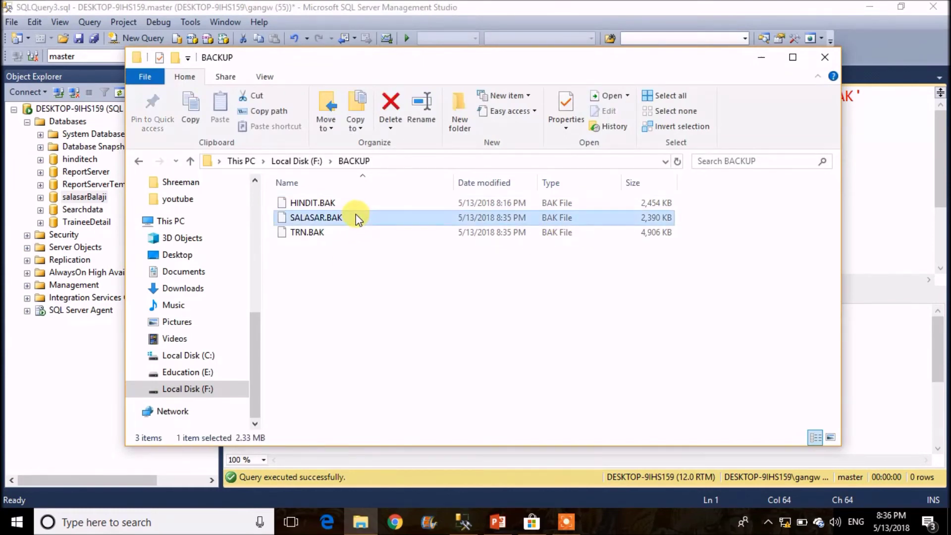
pyautogui.hotkey('alt', 'Tab')
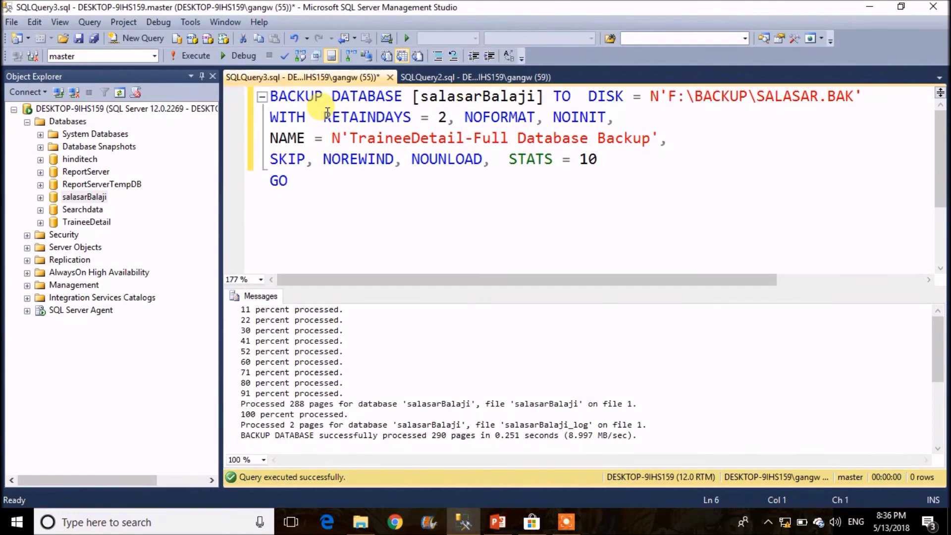
pyautogui.click(363, 524)
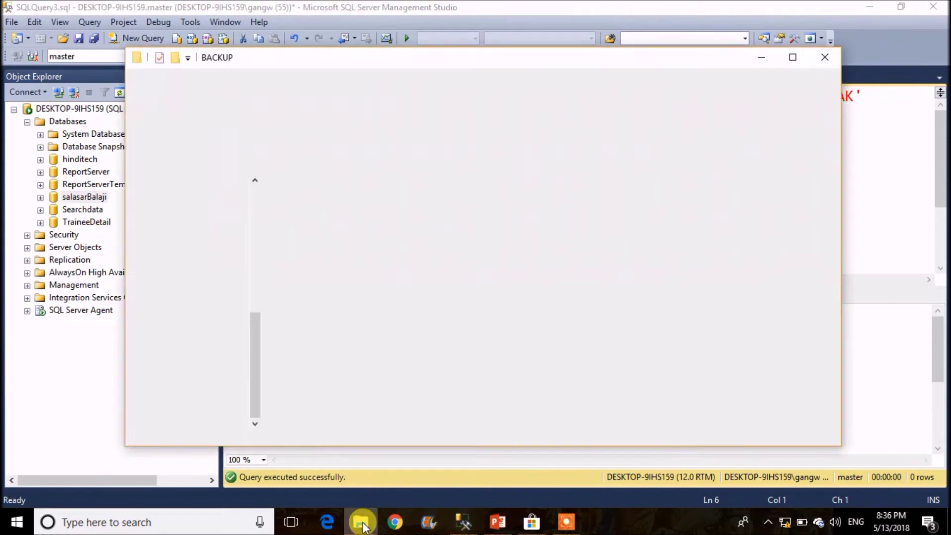
pyautogui.click(762, 58)
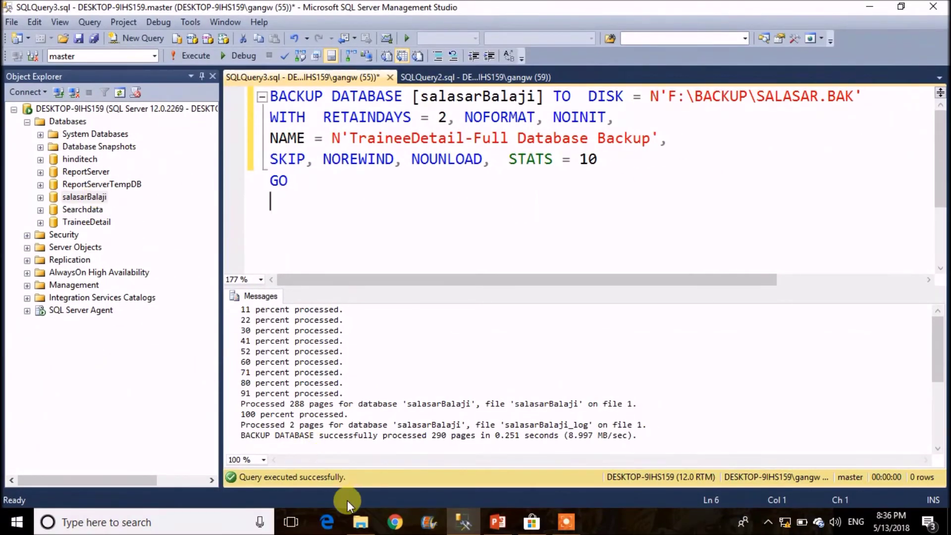
pyautogui.click(361, 523)
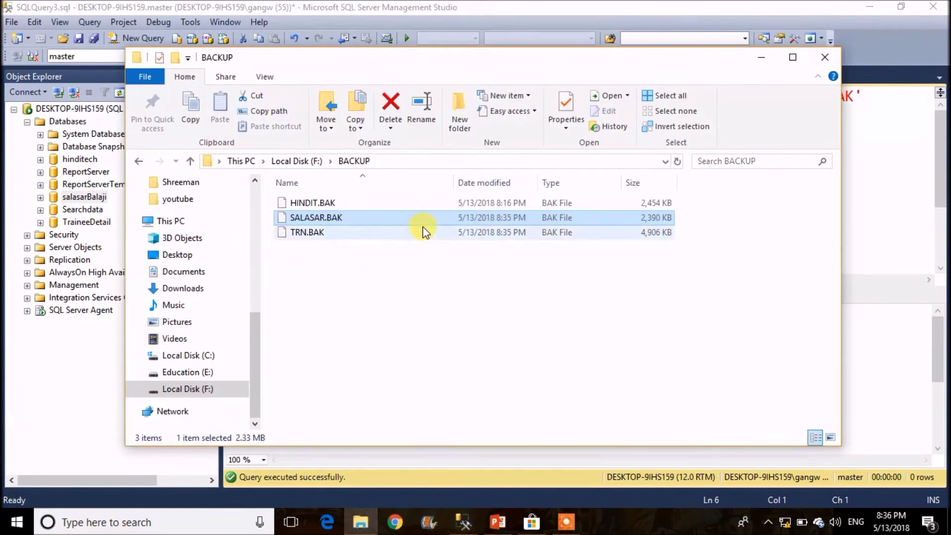
pyautogui.click(761, 57)
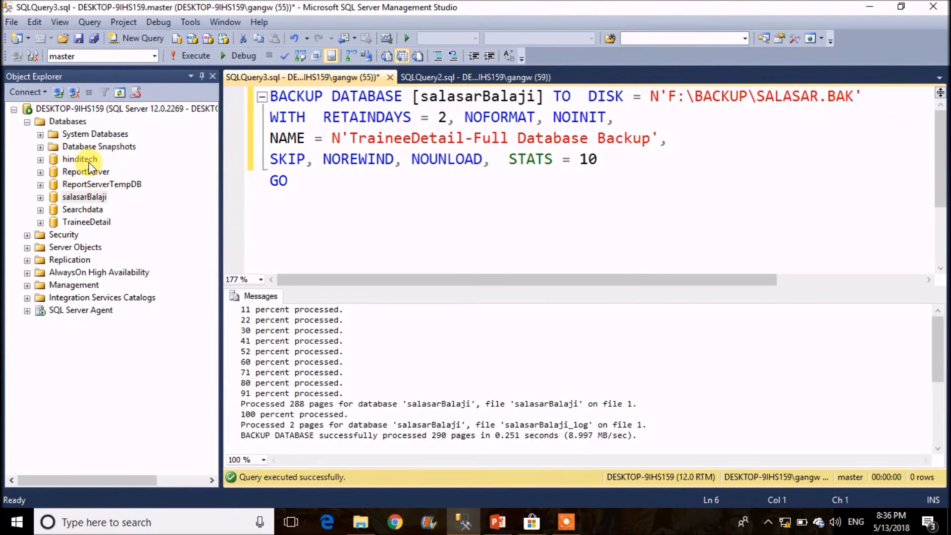
# - Start a database restore from the Databases folder and set its source to a device
pyautogui.rightClick(66, 125)
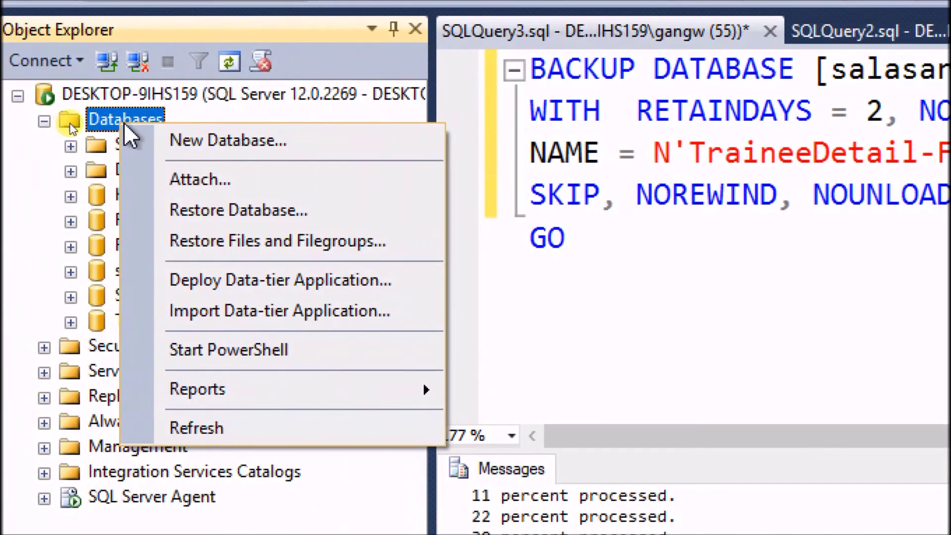
pyautogui.click(339, 218)
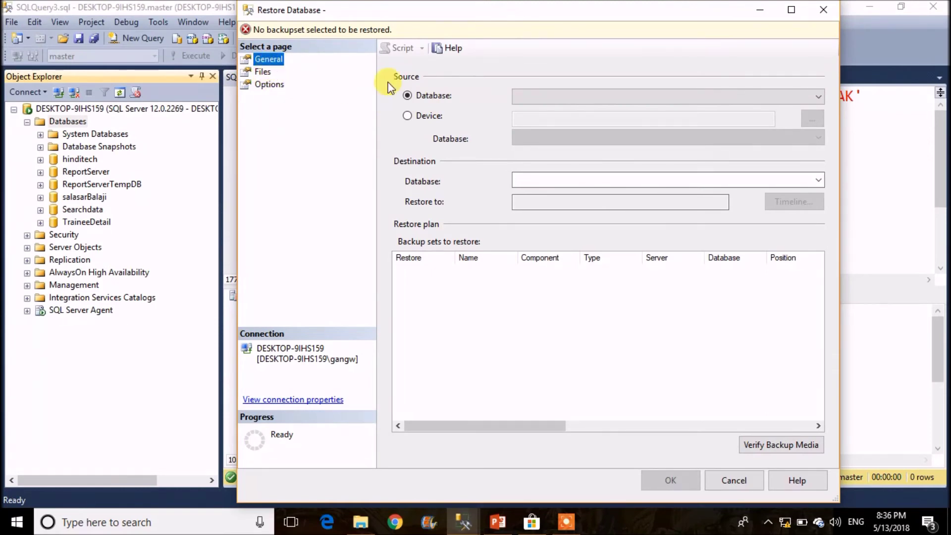
pyautogui.click(414, 101)
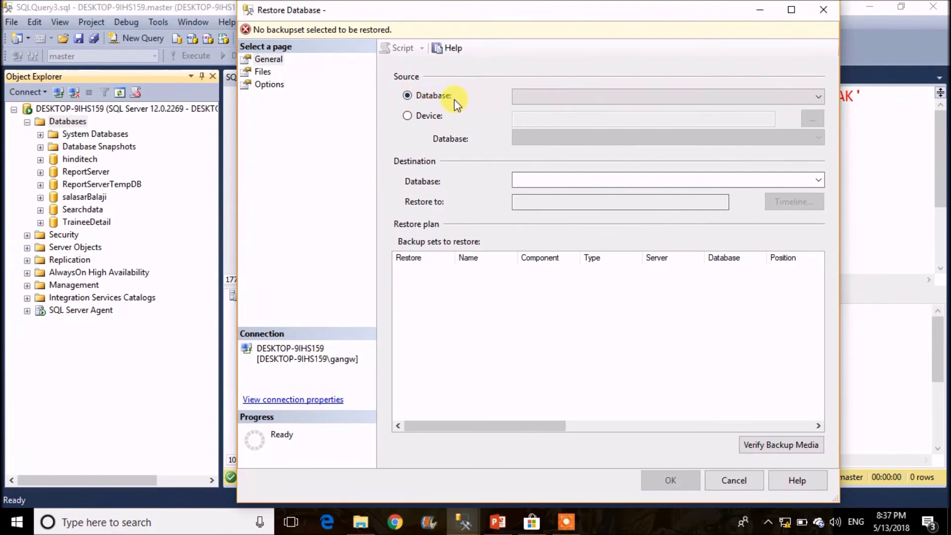
pyautogui.click(409, 118)
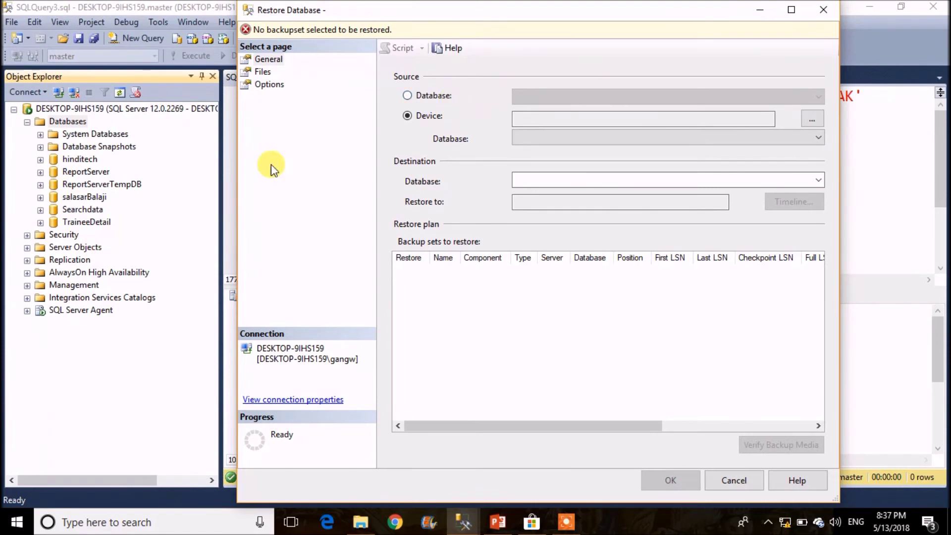
# - Start adding a backup file as the restore device and browse to the F:\BACKUP folder
pyautogui.click(812, 121)
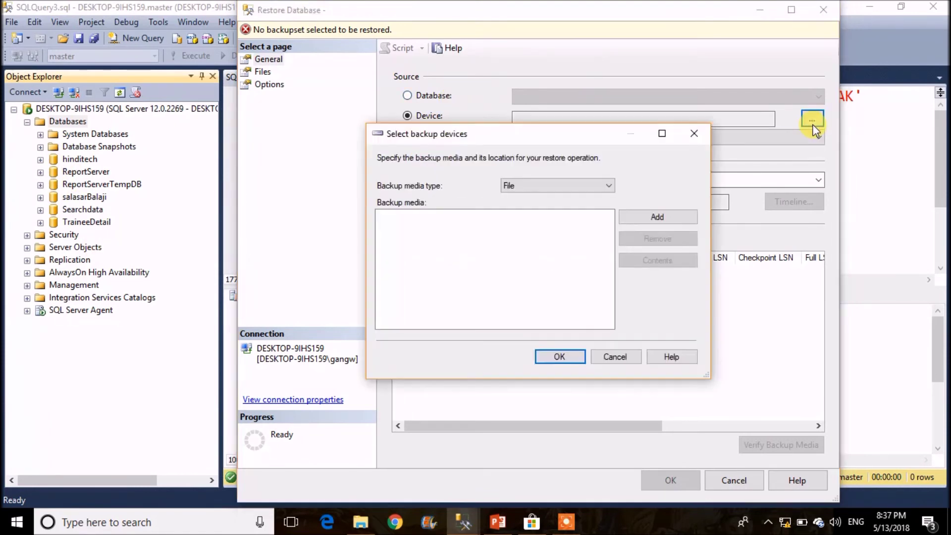
pyautogui.click(659, 221)
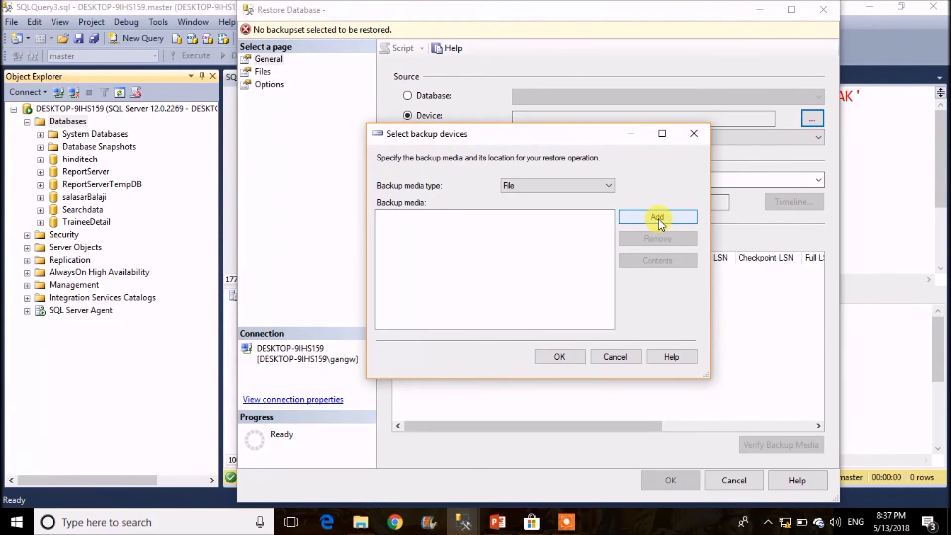
pyautogui.doubleClick(387, 250)
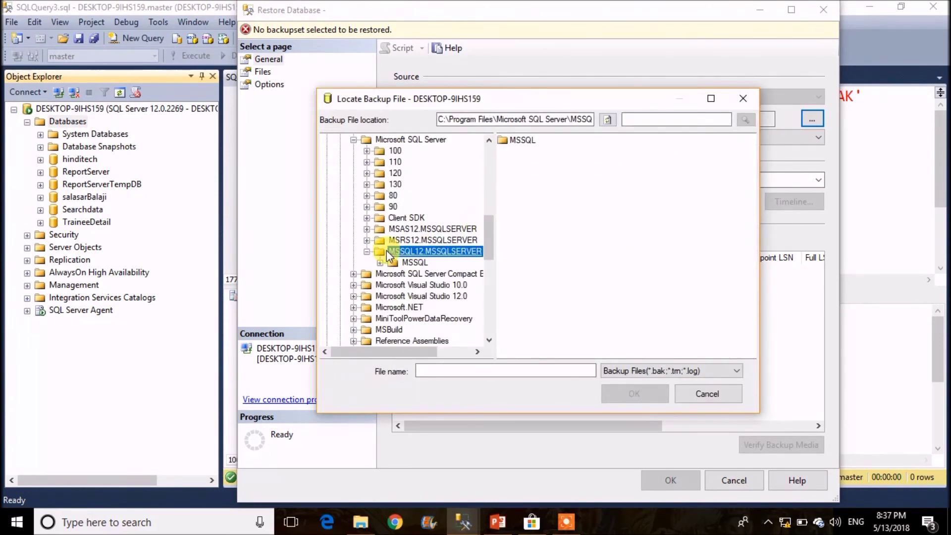
pyautogui.press('Down')
pyautogui.press('Down')
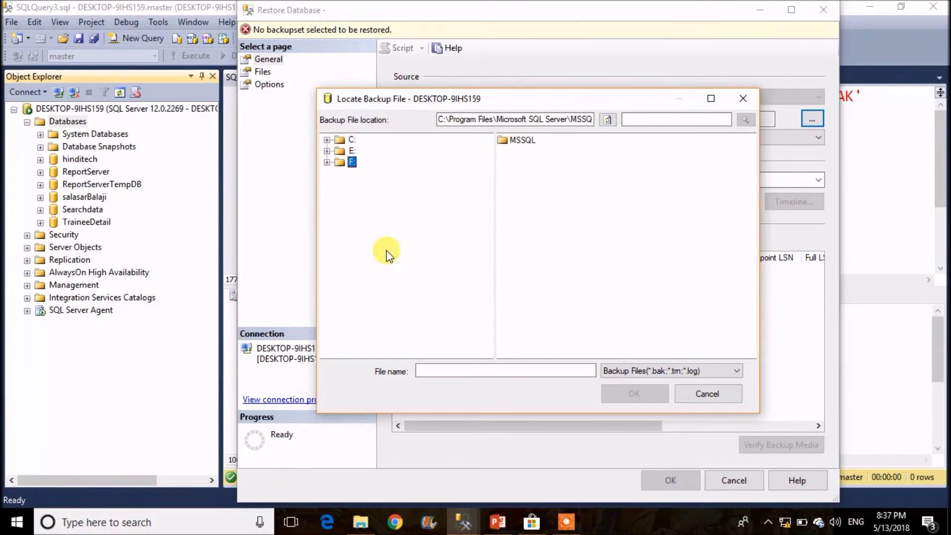
pyautogui.press('Right')
pyautogui.press('Down')
pyautogui.press('Down')
pyautogui.press('Down')
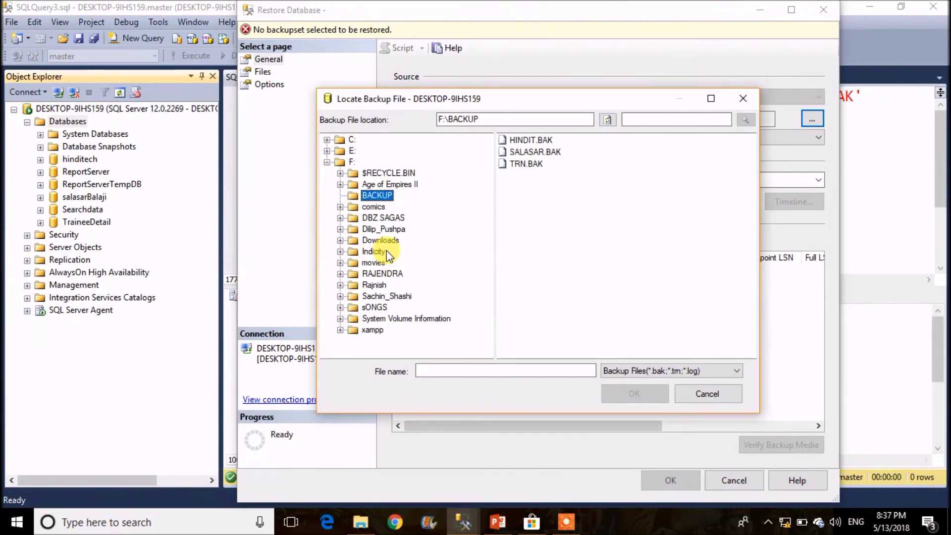
# - Choose HINDIT.BAK as the backup media and confirm it as the restore source
pyautogui.click(533, 143)
pyautogui.click(531, 140)
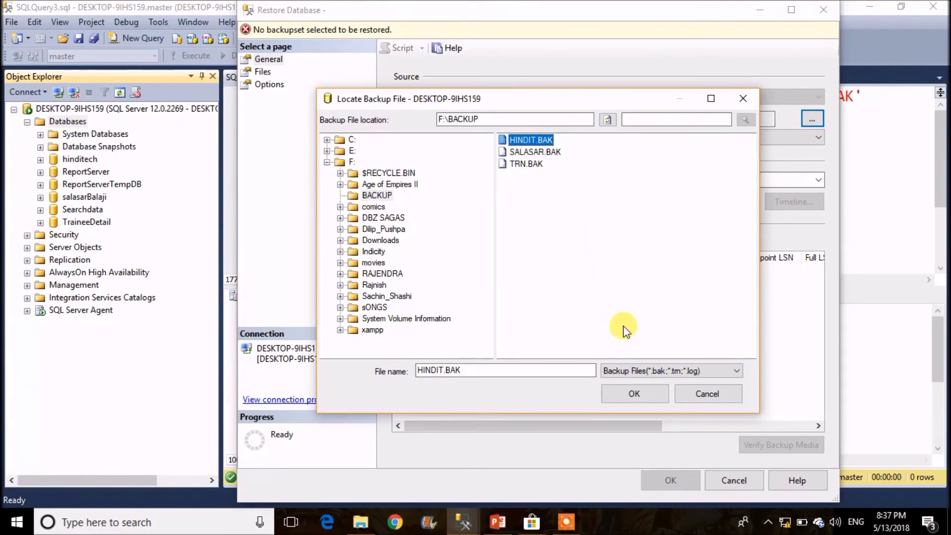
pyautogui.click(626, 387)
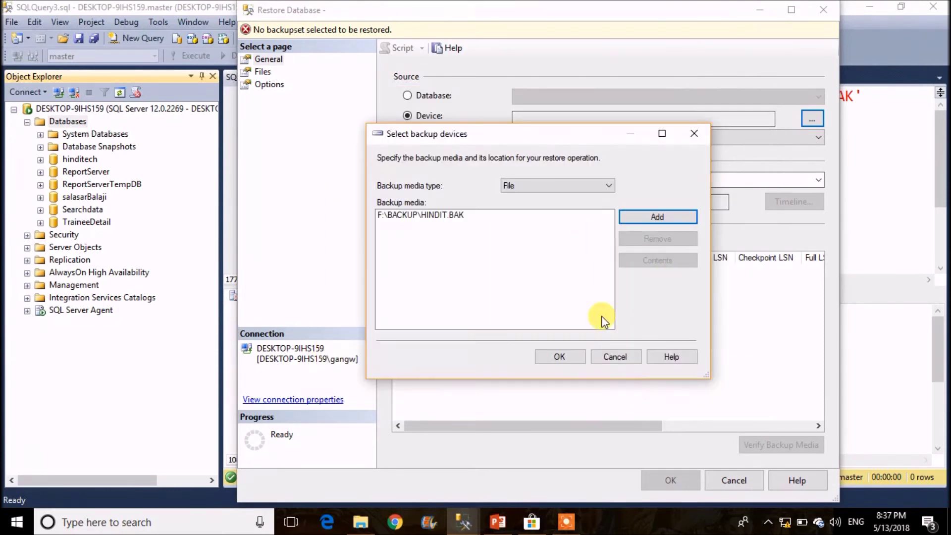
pyautogui.click(547, 356)
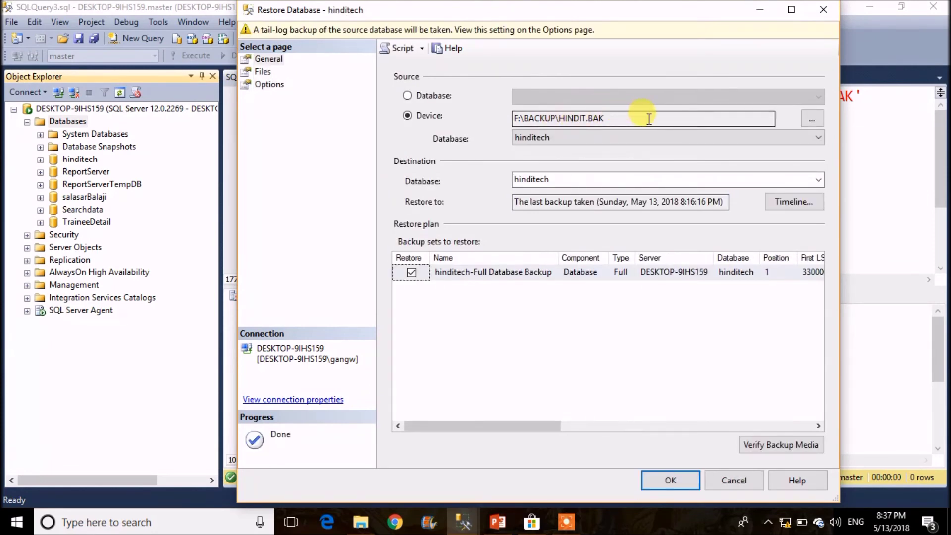
# - Set the destination database name to hinditech1305 and verify the backup media
pyautogui.click(531, 274)
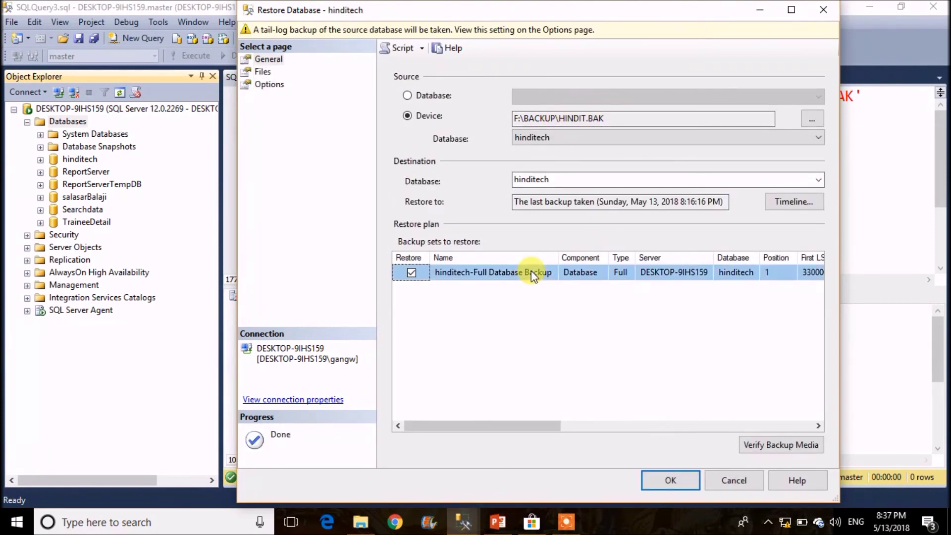
pyautogui.moveTo(502, 427); pyautogui.dragTo(441, 411)
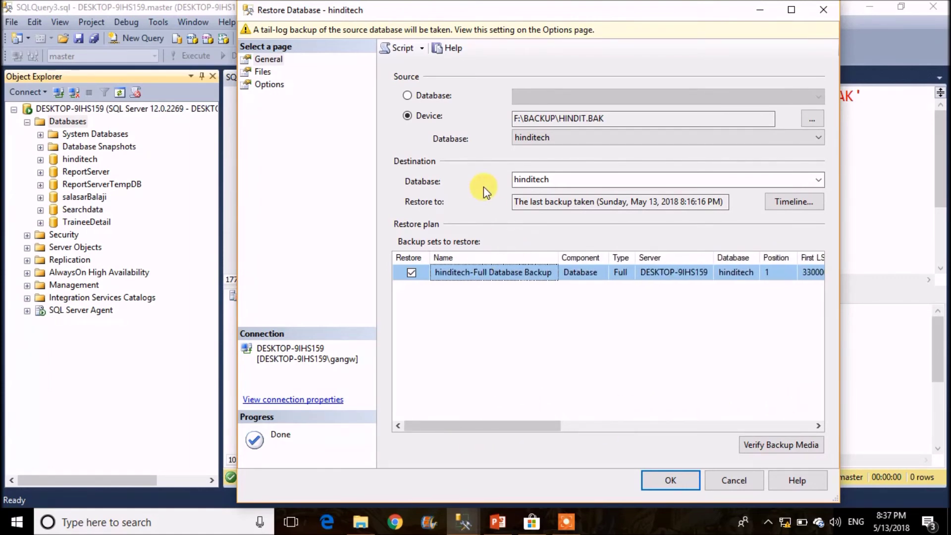
pyautogui.click(535, 179)
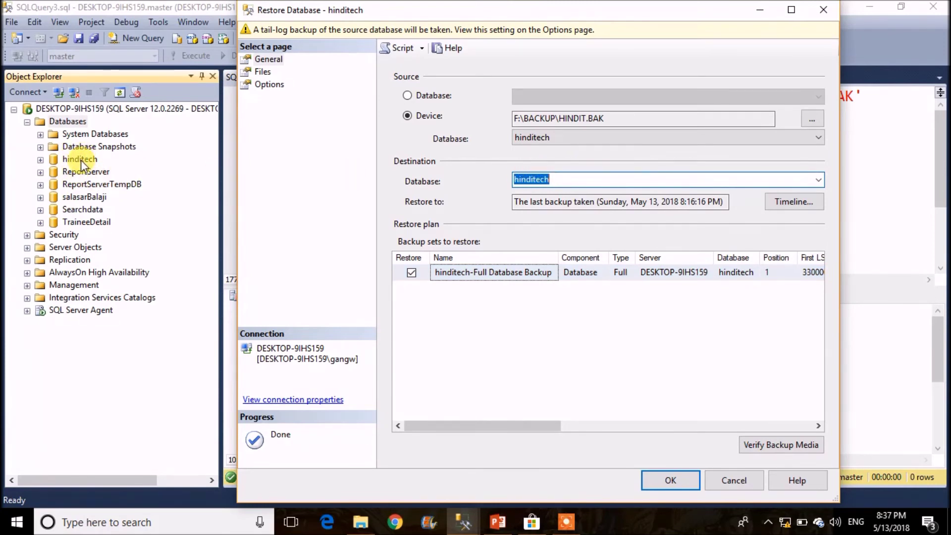
pyautogui.click(588, 178)
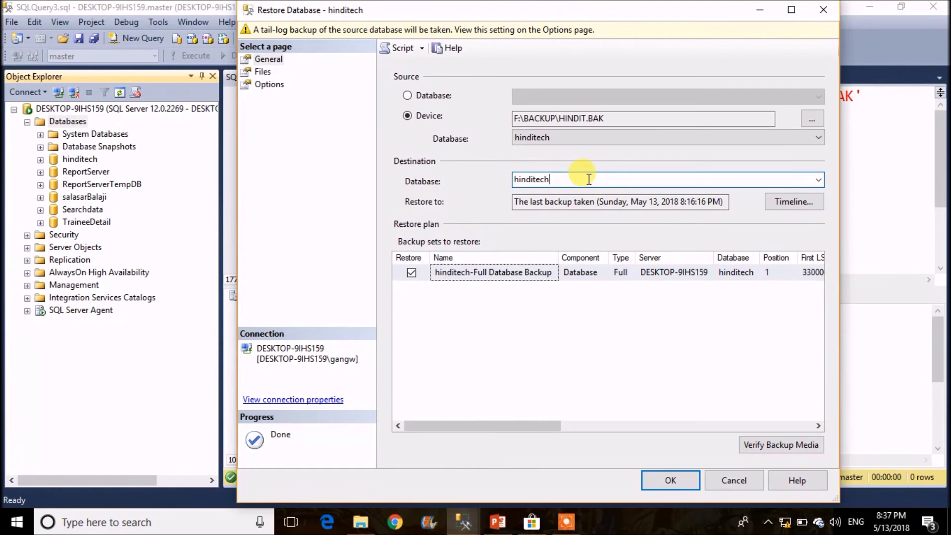
pyautogui.write('13')
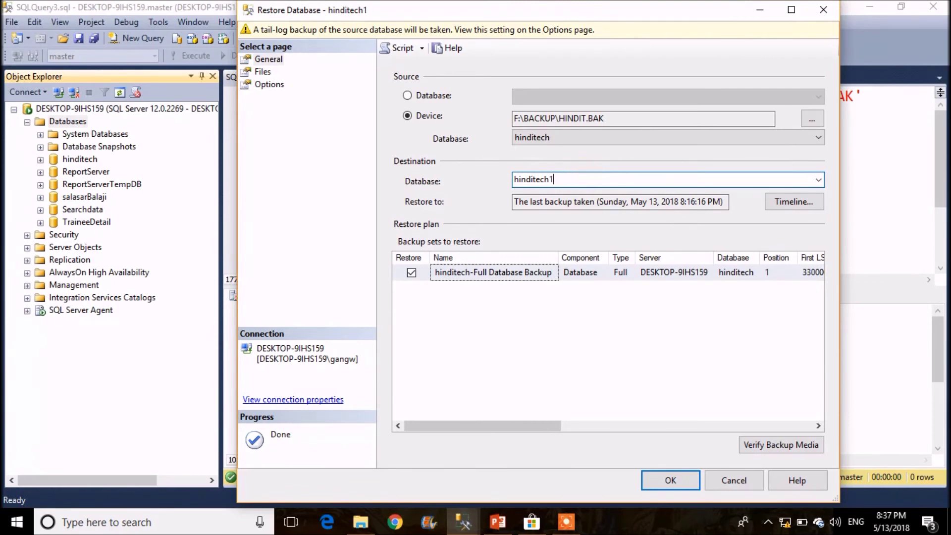
pyautogui.write('05')
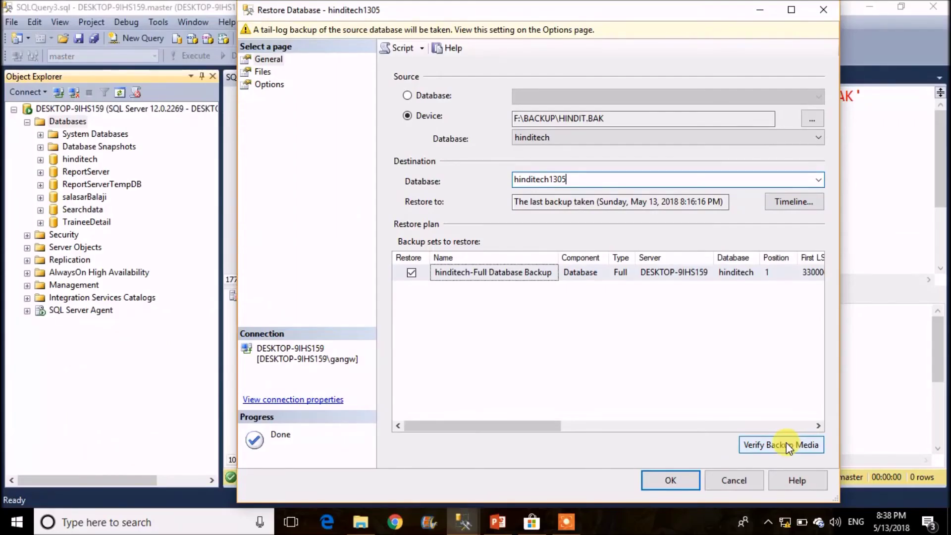
pyautogui.click(772, 443)
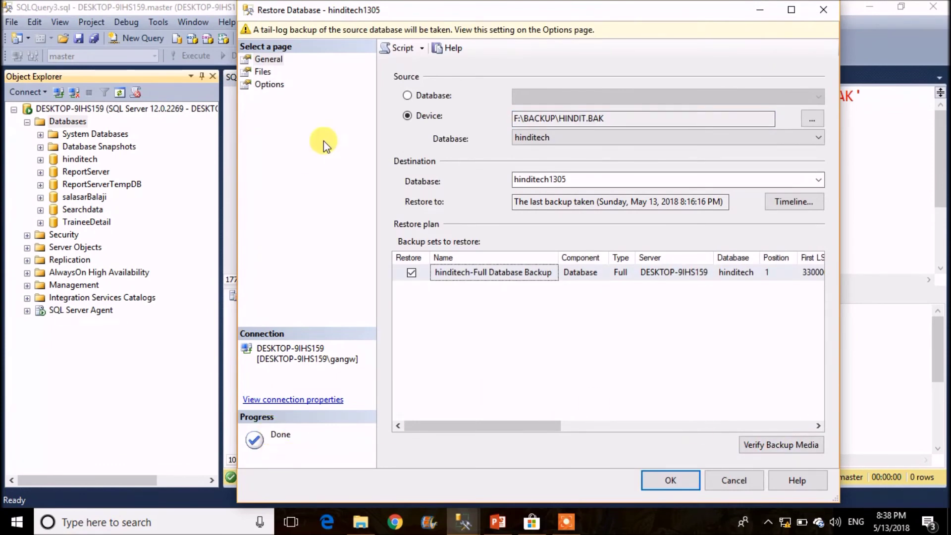
# - Examine the restore file settings and browse the default location of the hinditech data file without changing it
pyautogui.click(262, 71)
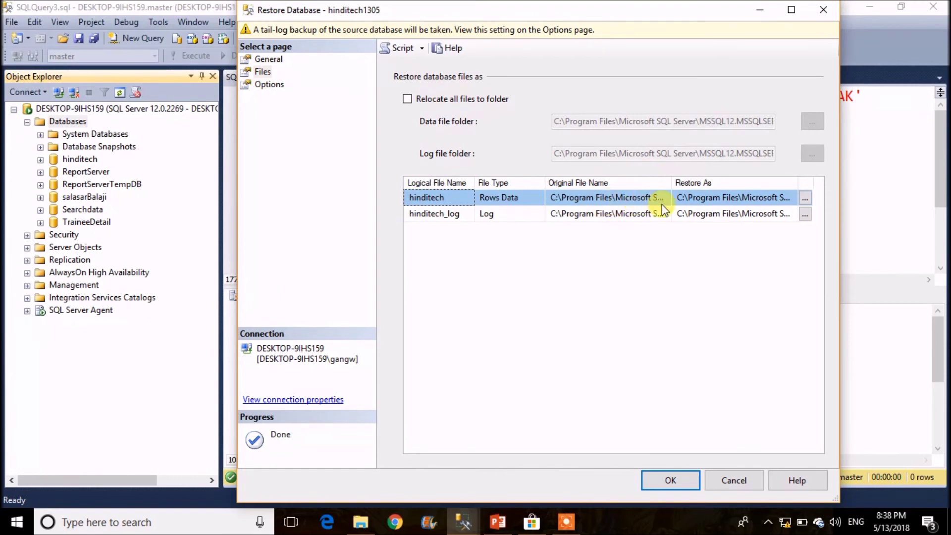
pyautogui.click(805, 200)
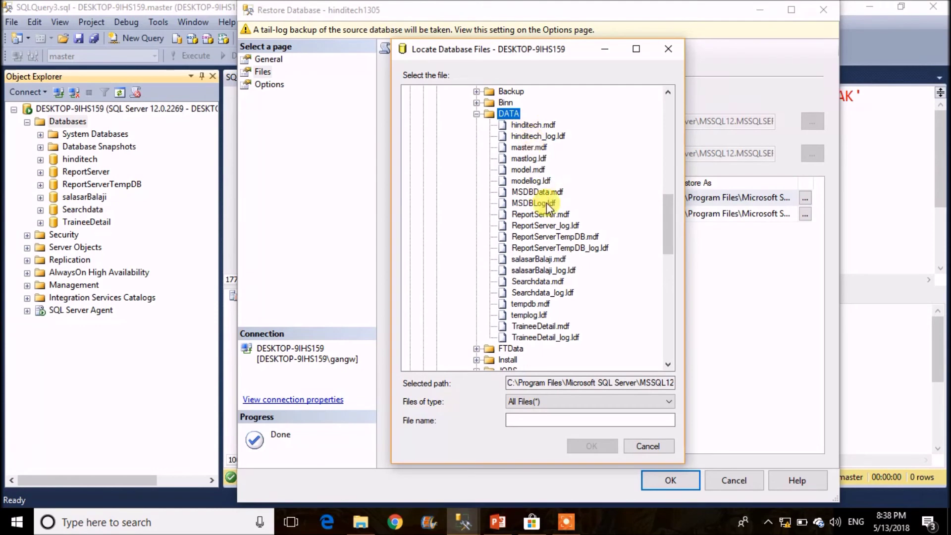
pyautogui.click(666, 53)
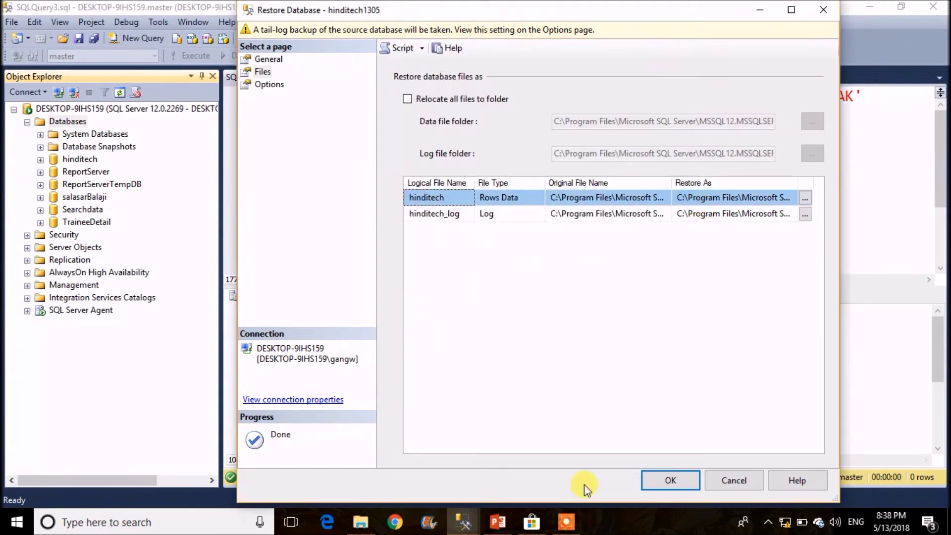
pyautogui.click(805, 200)
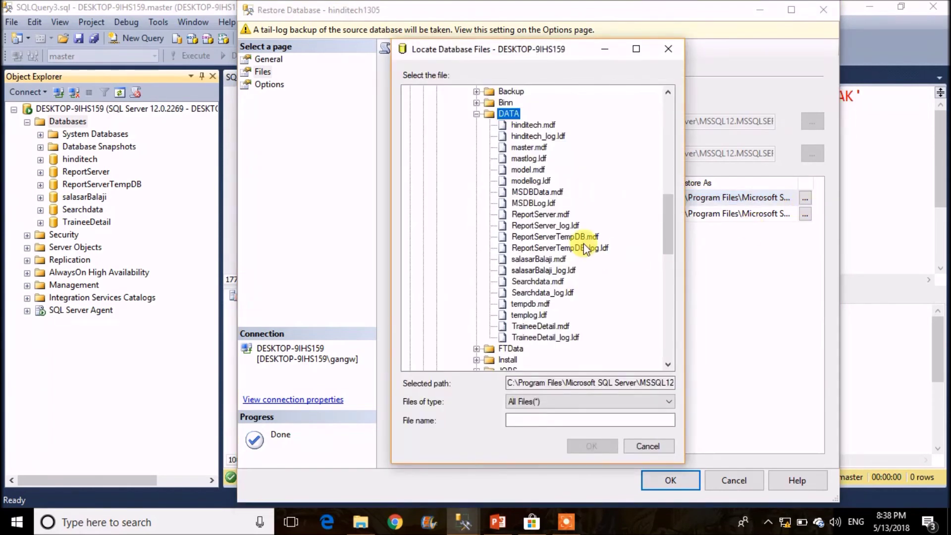
pyautogui.click(668, 49)
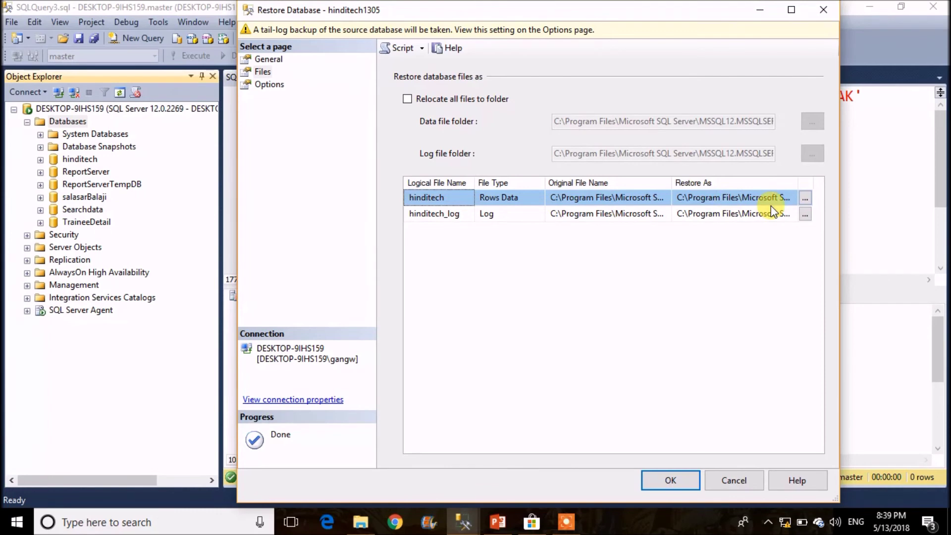
# - Copy the hinditech data file's Restore As path and open its DATA folder in File Explorer
pyautogui.click(732, 200)
pyautogui.doubleClick(733, 201)
pyautogui.hotkey('ctrl', 'a')
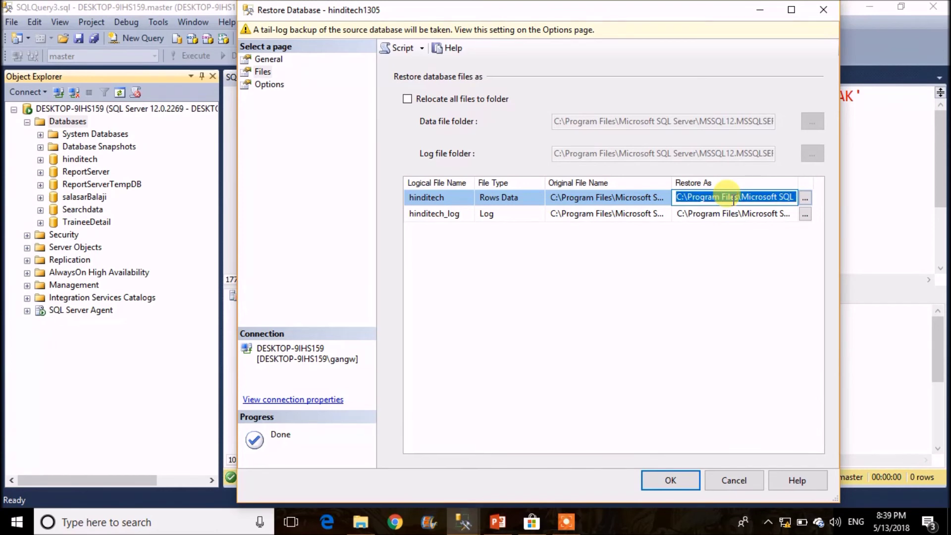
pyautogui.press('super+r')
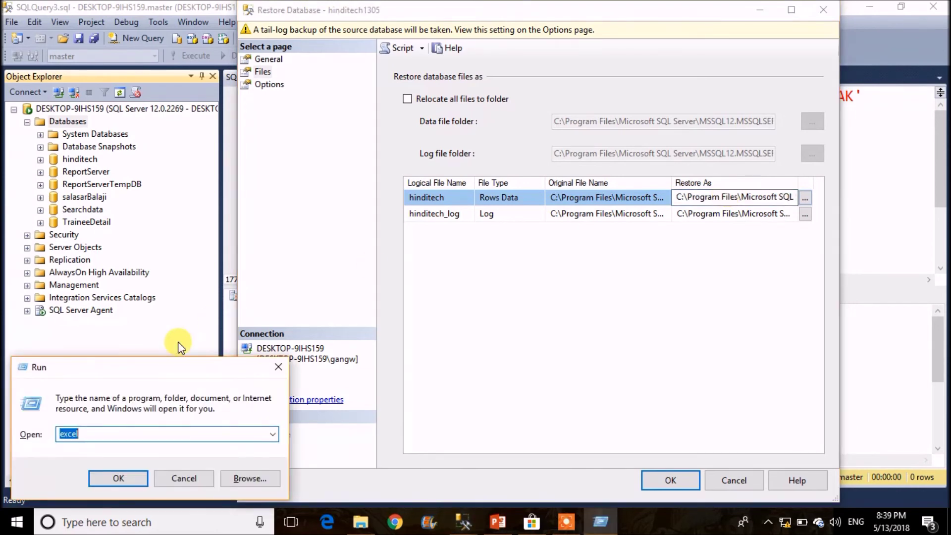
pyautogui.hotkey('ctrl', 'v')
pyautogui.press('Return')
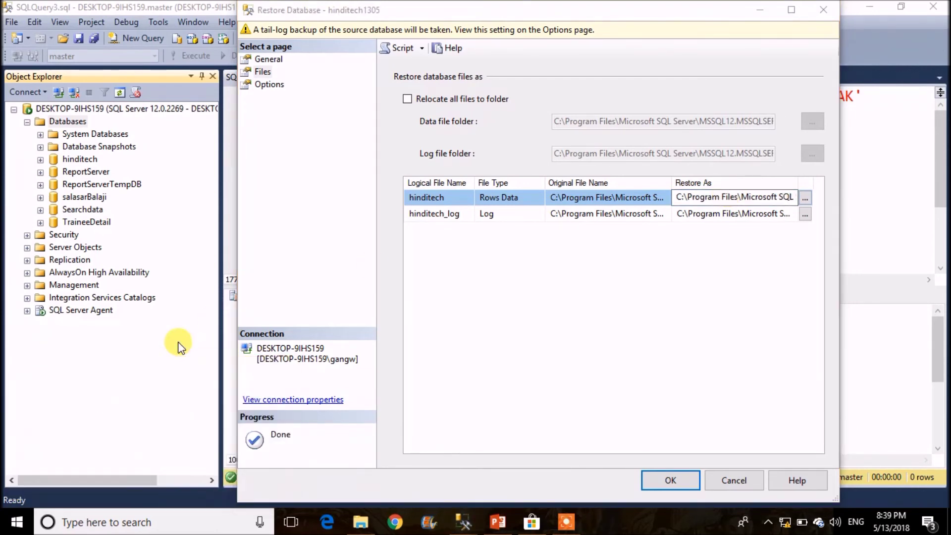
pyautogui.press('Return')
pyautogui.moveTo(194, 434); pyautogui.dragTo(285, 430)
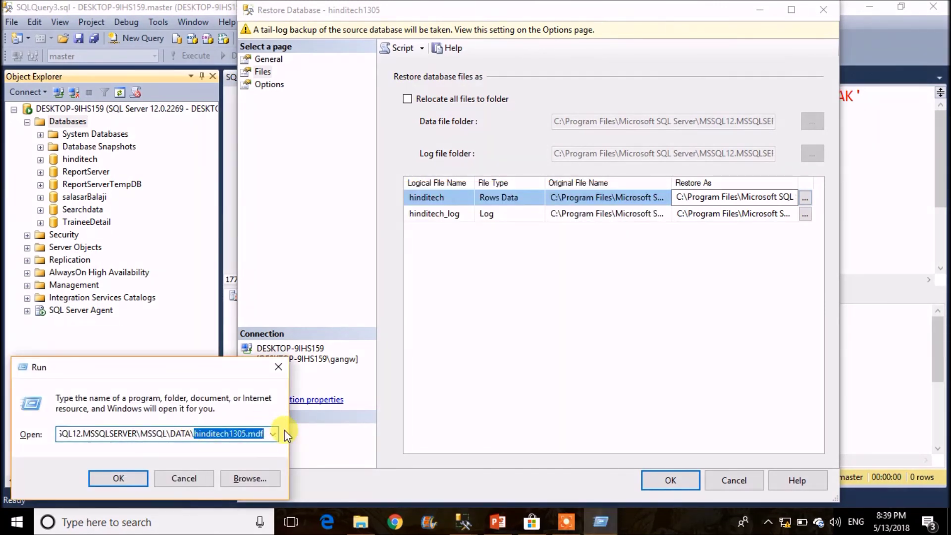
pyautogui.press('BackSpace')
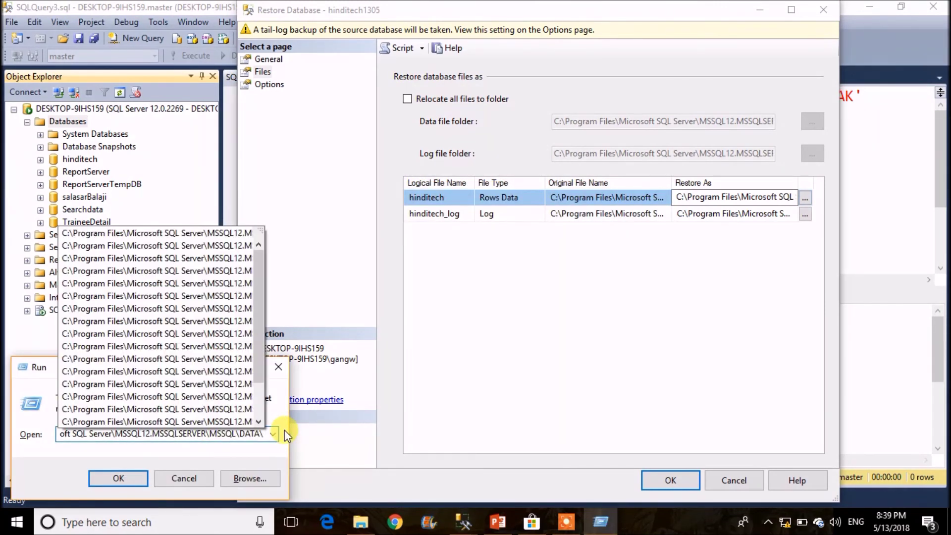
pyautogui.click(106, 485)
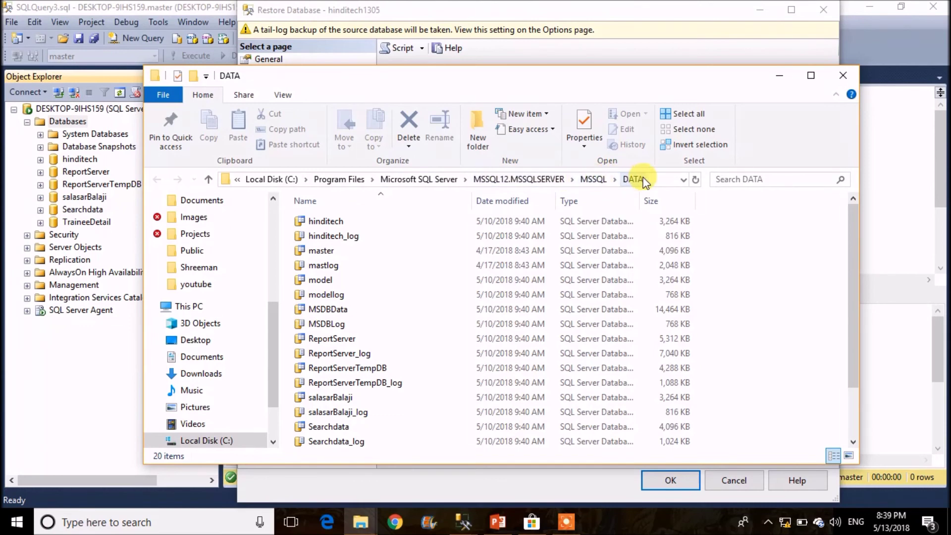
# - Widen the Type column in the DATA folder and inspect the primary data and transaction log files
pyautogui.scroll(-1, 474, 248)
pyautogui.click(474, 247)
pyautogui.press('Down')
pyautogui.press('Down')
pyautogui.press('Down')
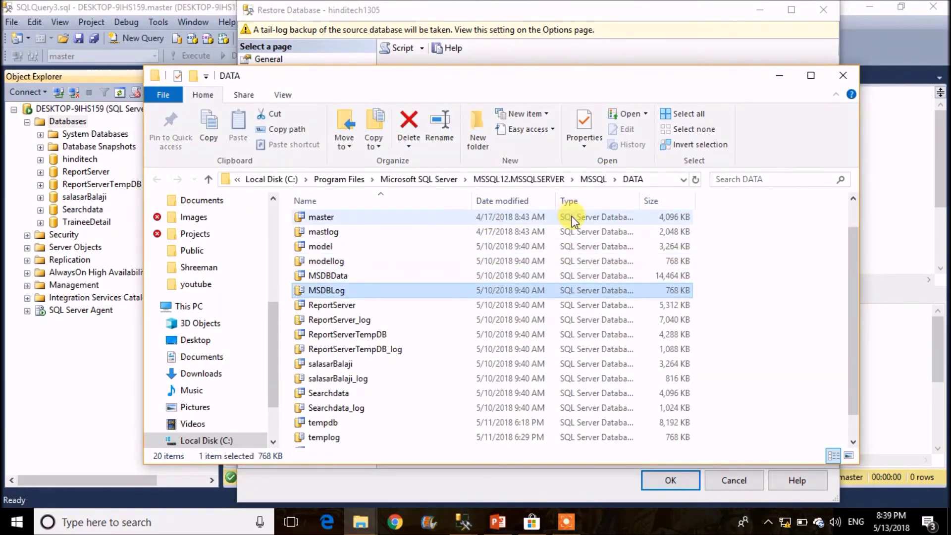
pyautogui.moveTo(639, 210); pyautogui.dragTo(743, 203)
pyautogui.click(658, 221)
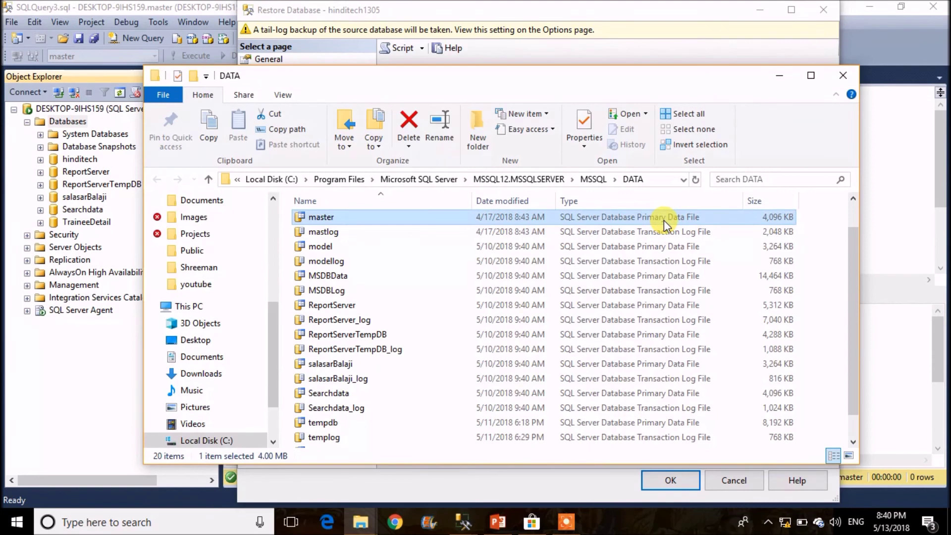
pyautogui.moveTo(854, 268); pyautogui.dragTo(854, 327)
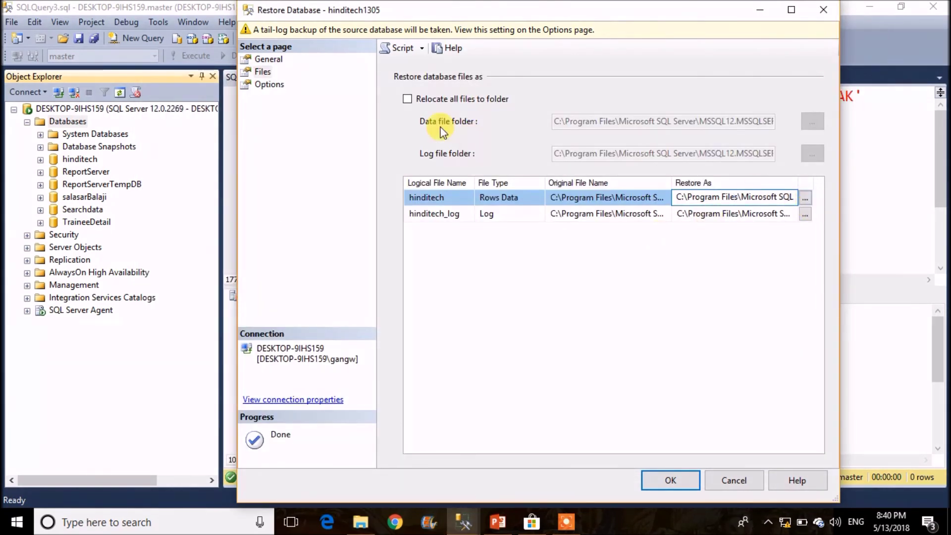
# - Generate the hinditech1305 restore script in a new query editor window and bring that script into view
pyautogui.click(267, 86)
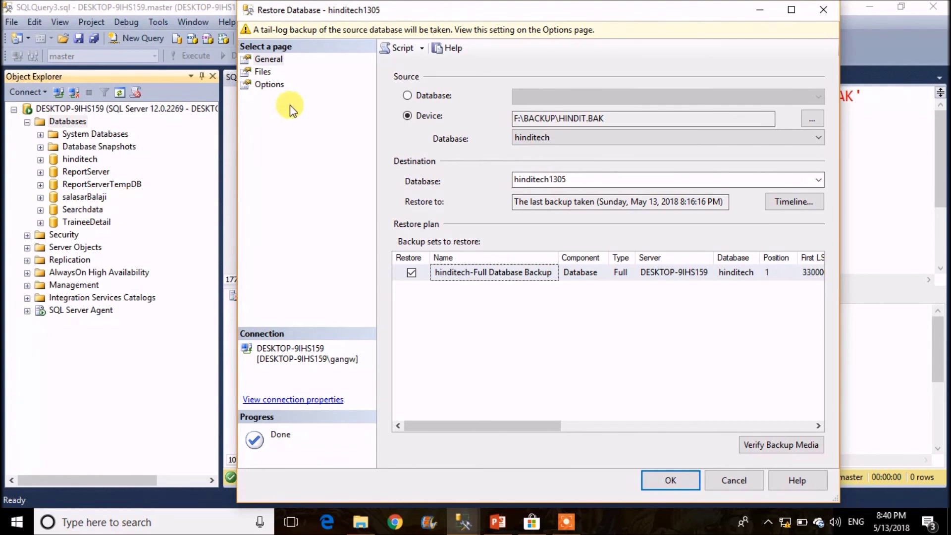
pyautogui.click(421, 48)
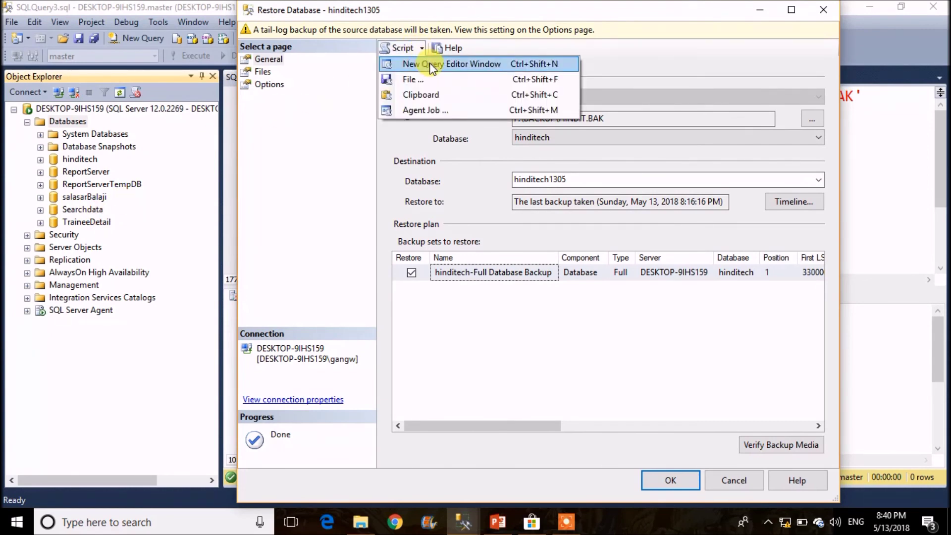
pyautogui.click(429, 65)
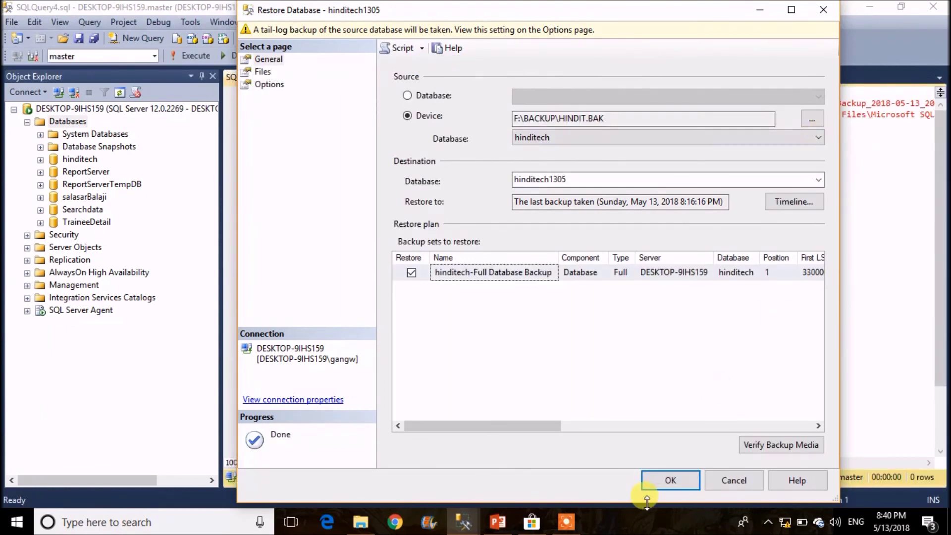
pyautogui.press('Escape')
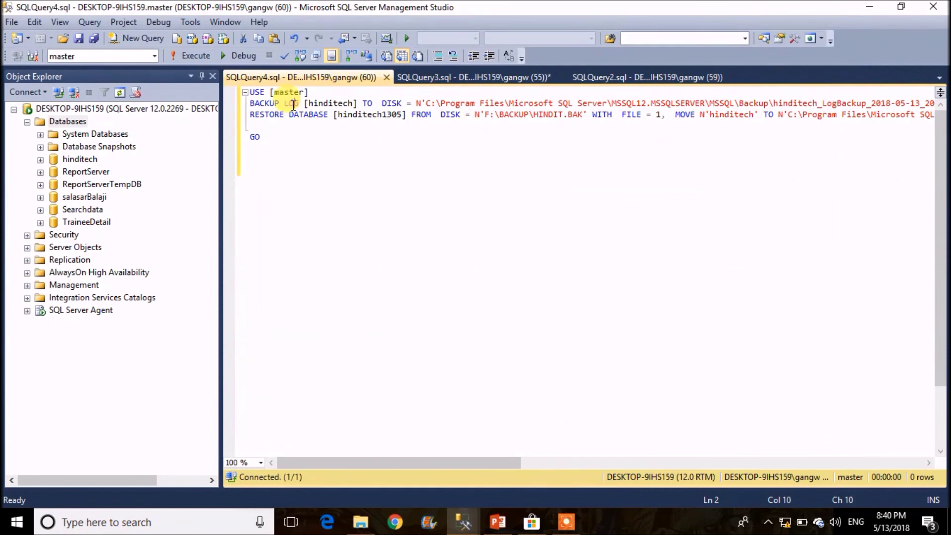
# - Split the BACKUP LOG and RESTORE DATABASE statements over several lines, starting new ones at DISK, WITH, each MOVE clause and NOUNLOAD
pyautogui.click(365, 103)
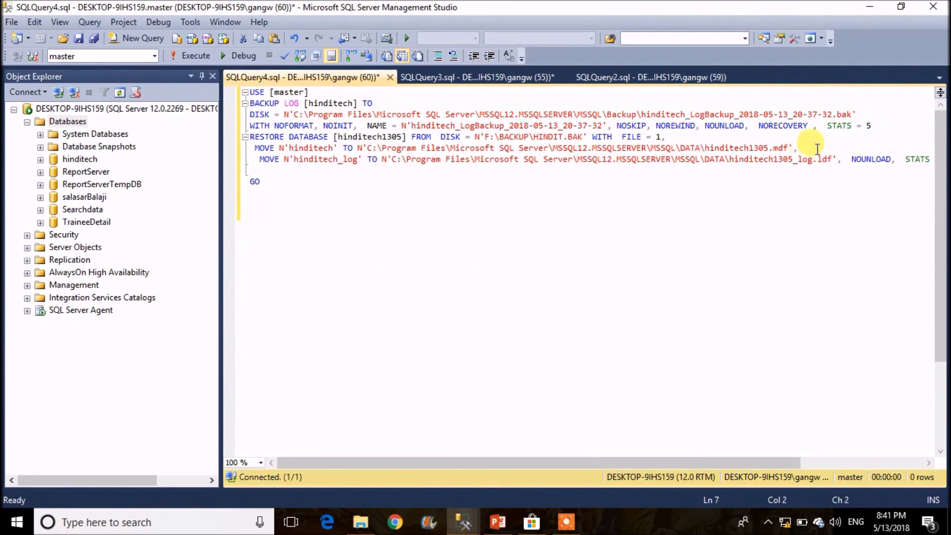
pyautogui.click(844, 159)
pyautogui.press('Return')
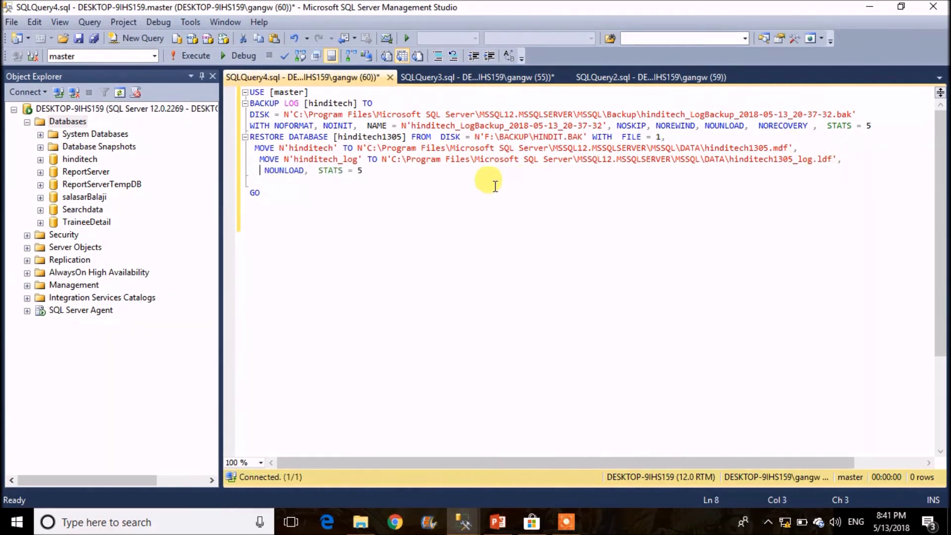
# - Enlarge the script text to 195 % and examine the log backup and restore statements
pyautogui.keyDown('ctrl'); pyautogui.scroll(7, 528, 187); pyautogui.keyUp('ctrl')
pyautogui.press('Right')
pyautogui.press('Right')
pyautogui.press('Right')
pyautogui.press('Right')
pyautogui.press('Right')
pyautogui.press('Right')
pyautogui.press('Right')
pyautogui.press('Right')
pyautogui.press('Right')
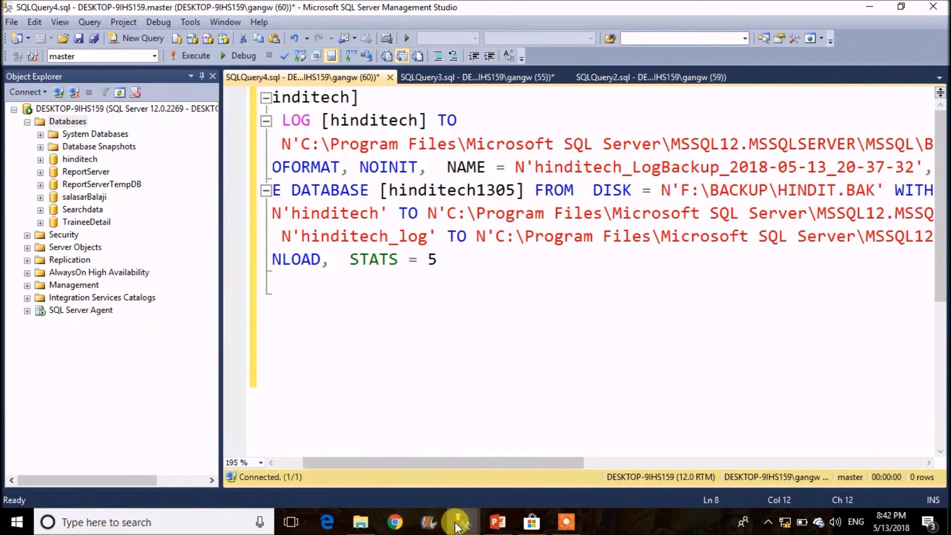
# - Return to the Restore Database dialog and run the restore of F:\BACKUP\HINDIT.BAK to hinditech1305
pyautogui.moveTo(457, 524)
pyautogui.click(544, 456)
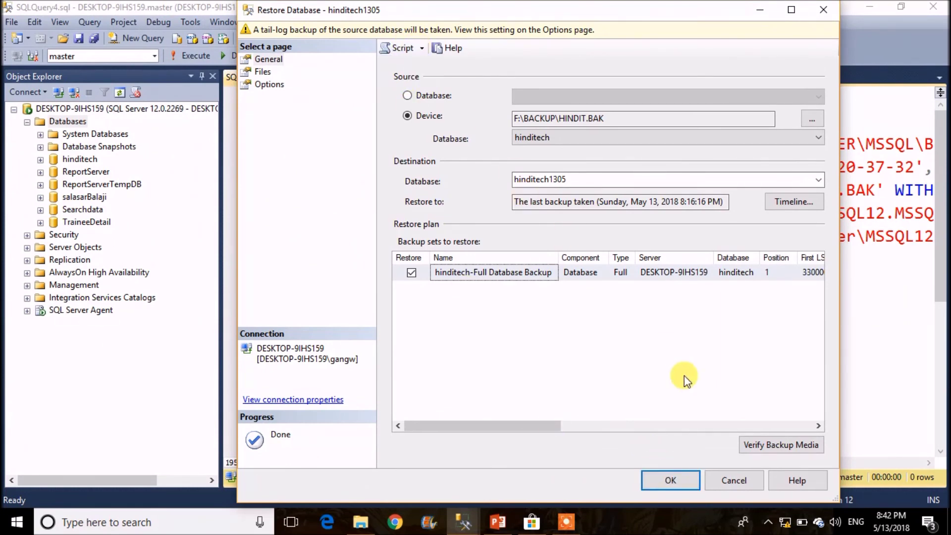
pyautogui.click(676, 479)
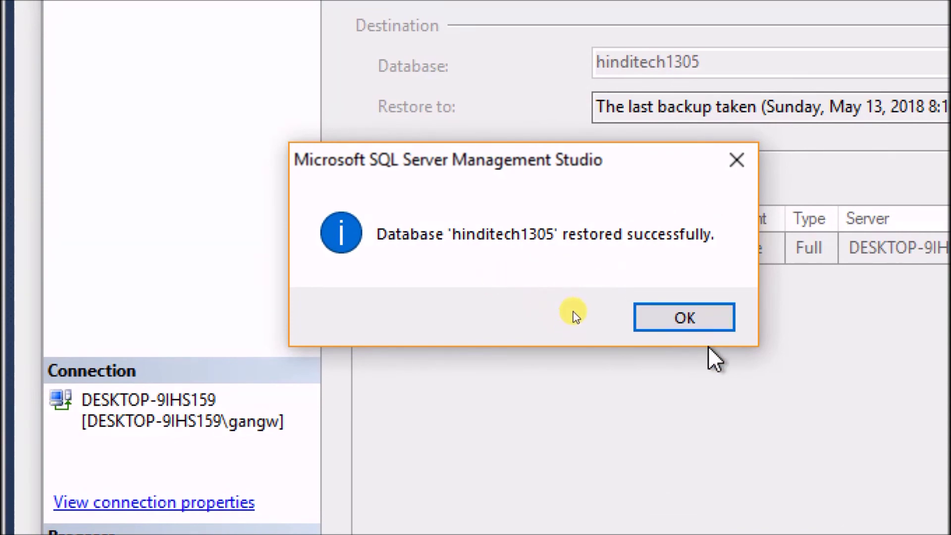
pyautogui.click(716, 323)
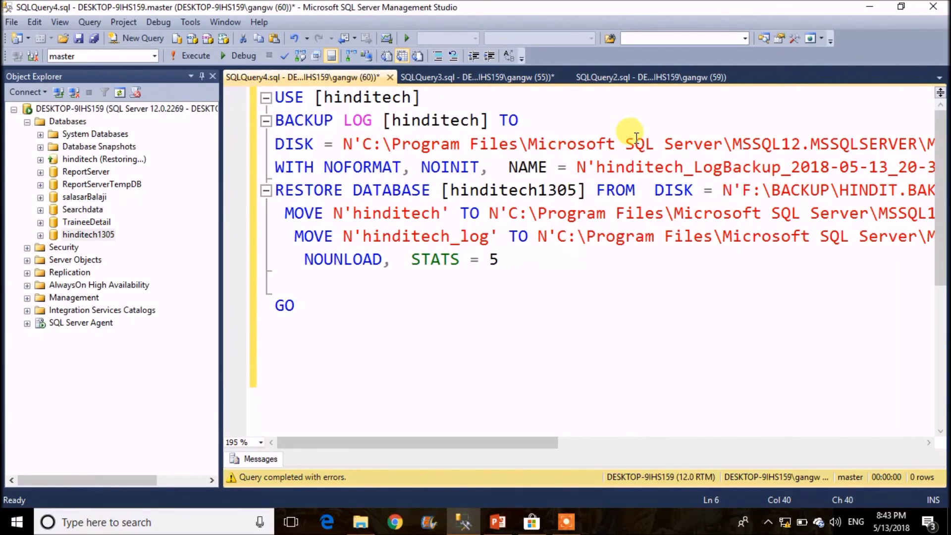
pyautogui.click(636, 144)
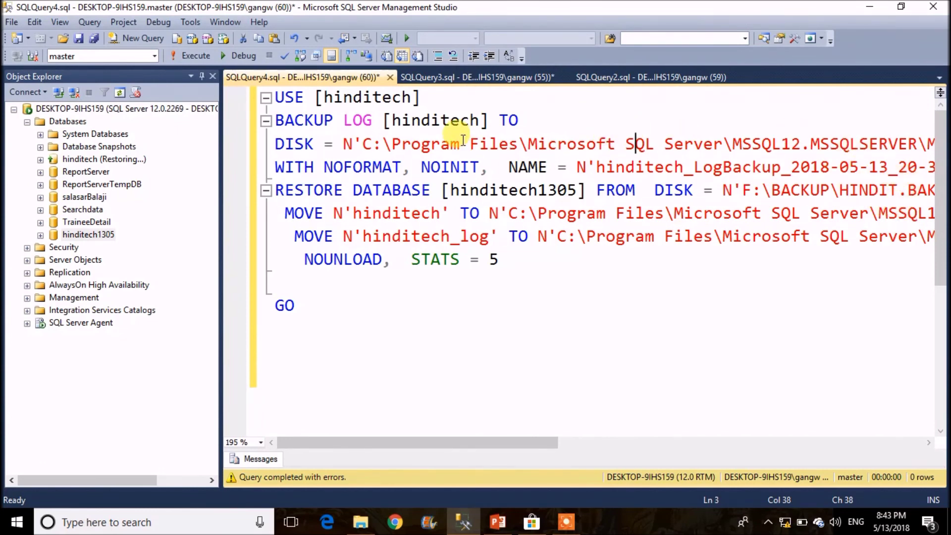
pyautogui.click(800, 213)
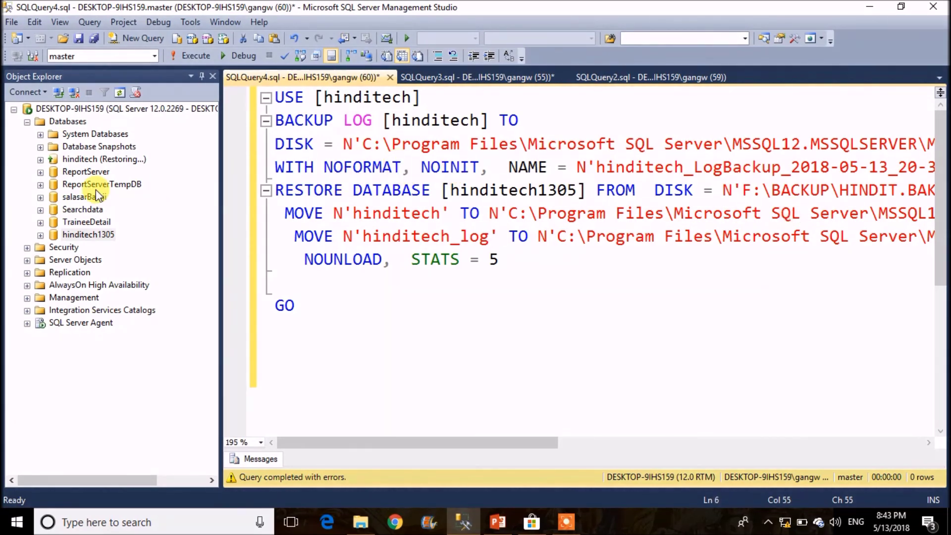